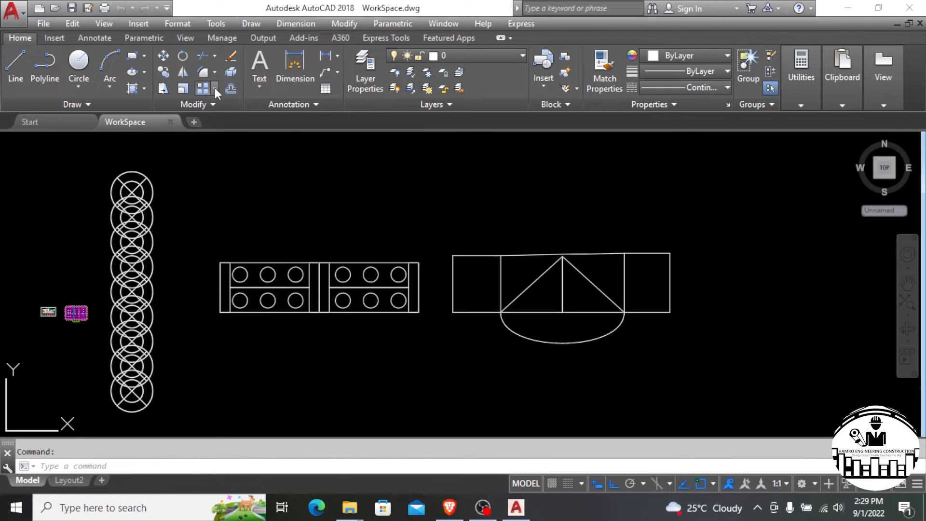
click(215, 87)
scroll(110, 179, down, 1)
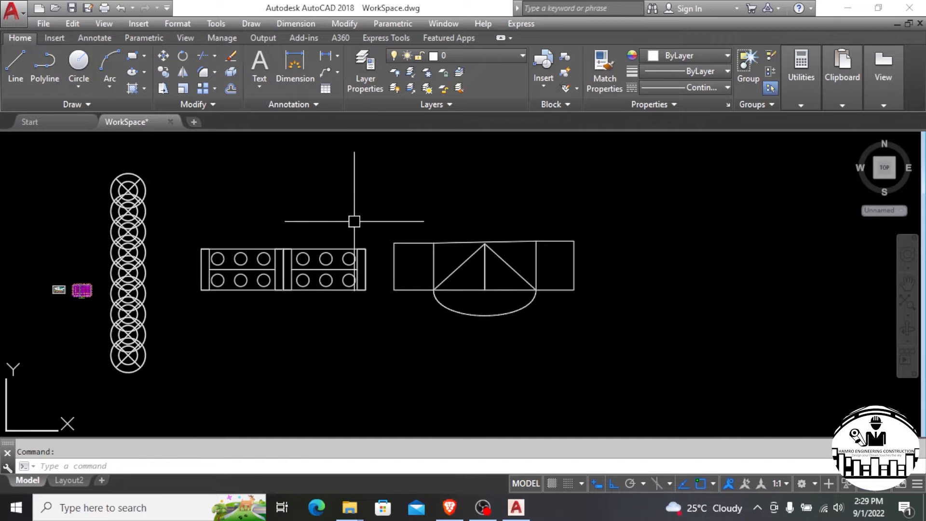
scroll(87, 201, down, 3)
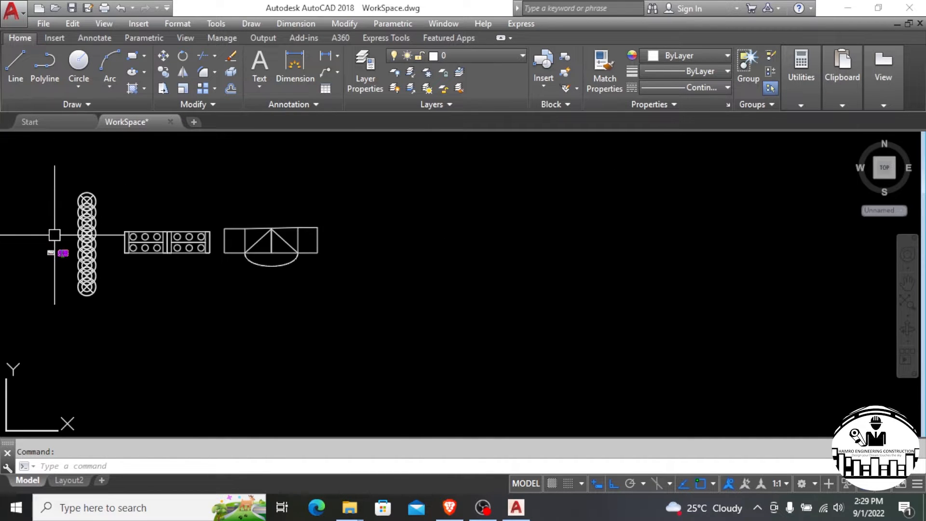
scroll(713, 171, up, 5)
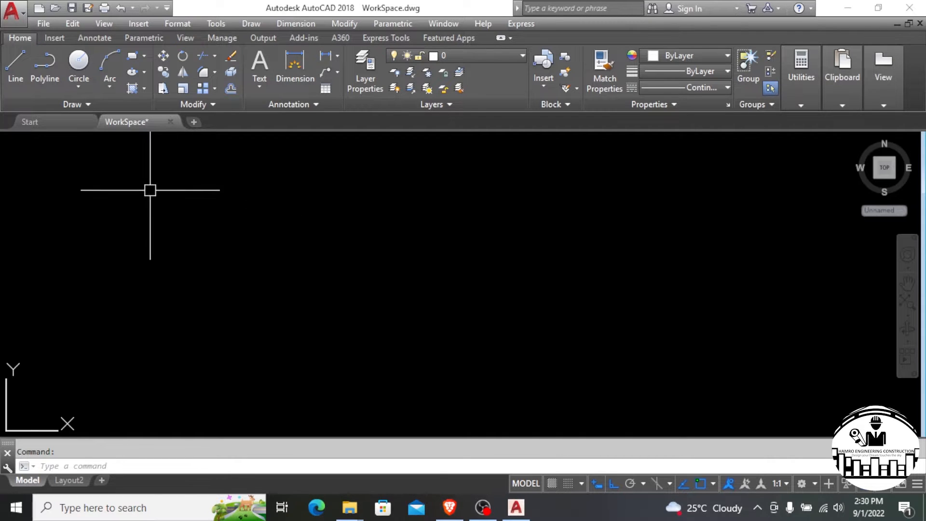
Draw a closed polyline with parallel horizontal edges, a semicircular right end about 184 units high and a slanted left end.
click(46, 67)
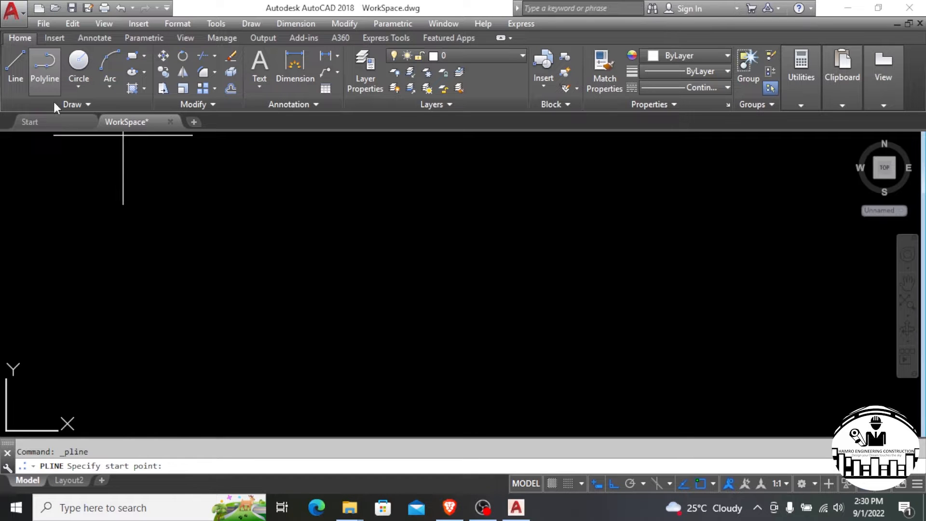
click(227, 312)
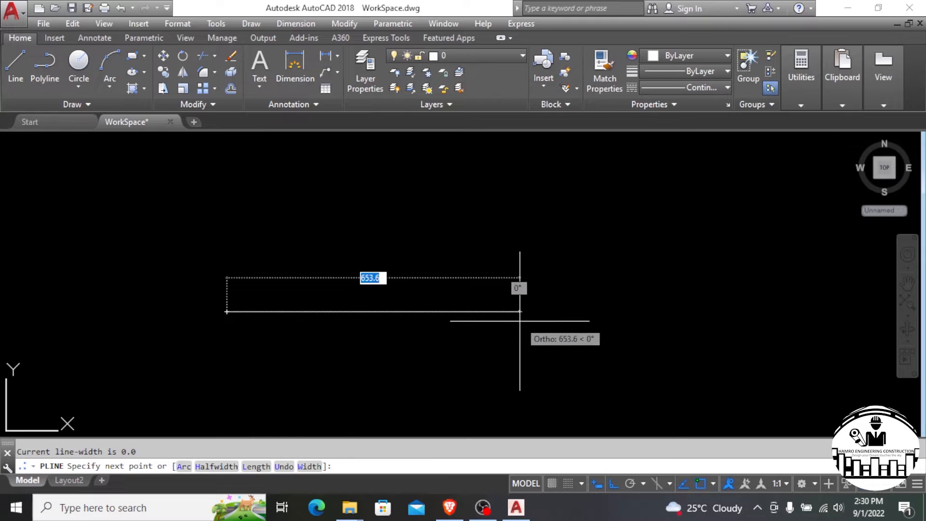
click(505, 311)
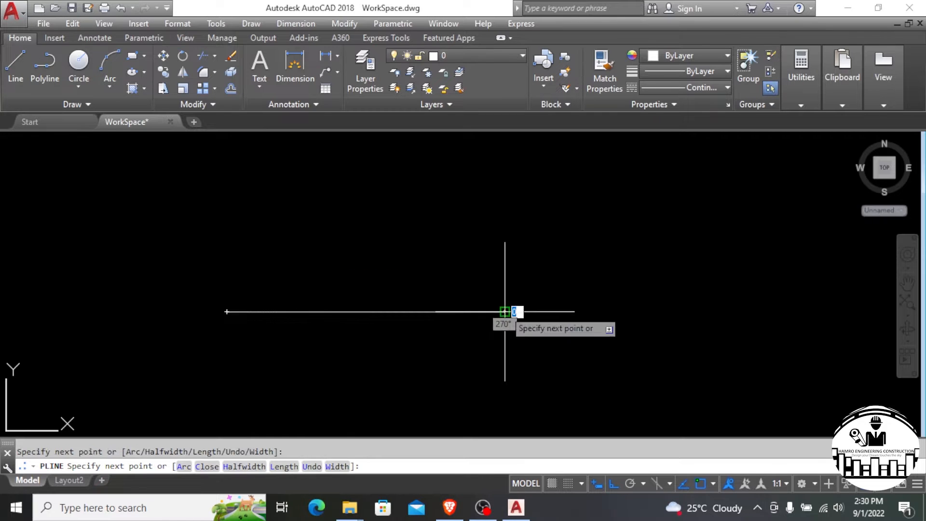
text(a)
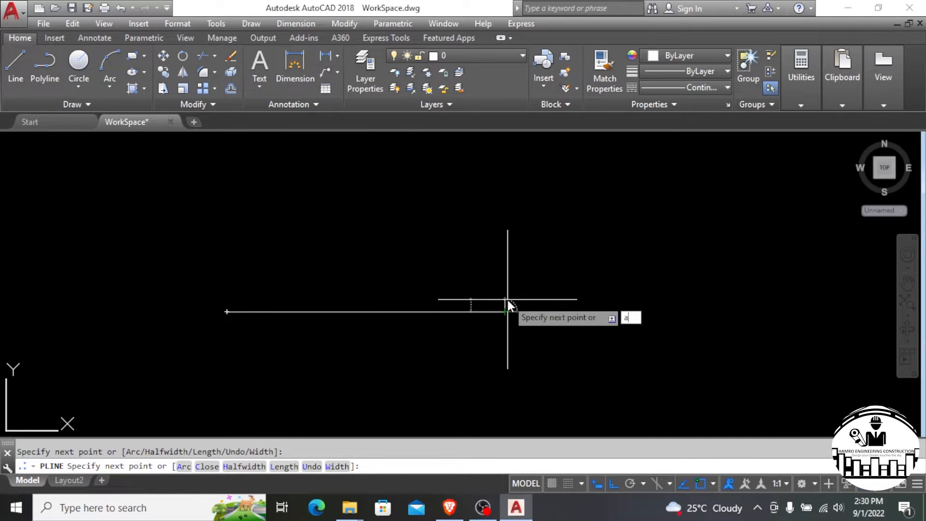
key(Return)
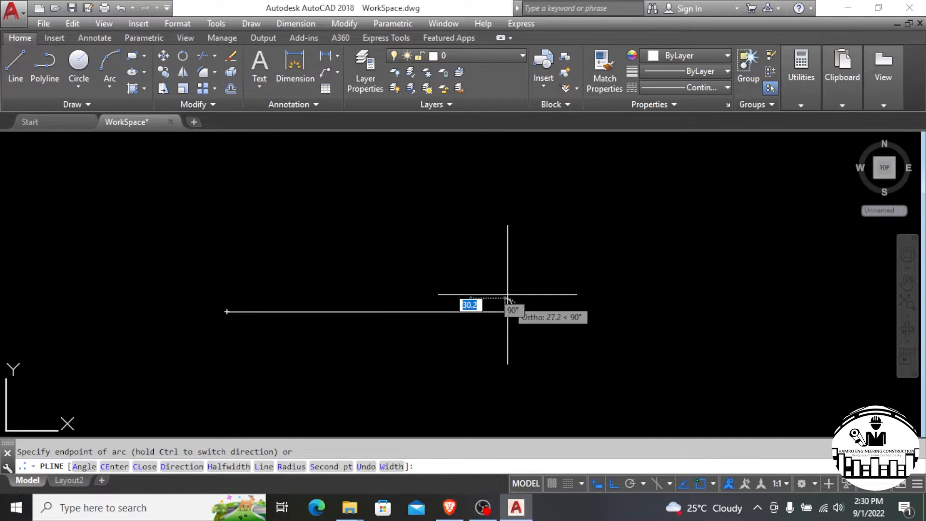
click(506, 228)
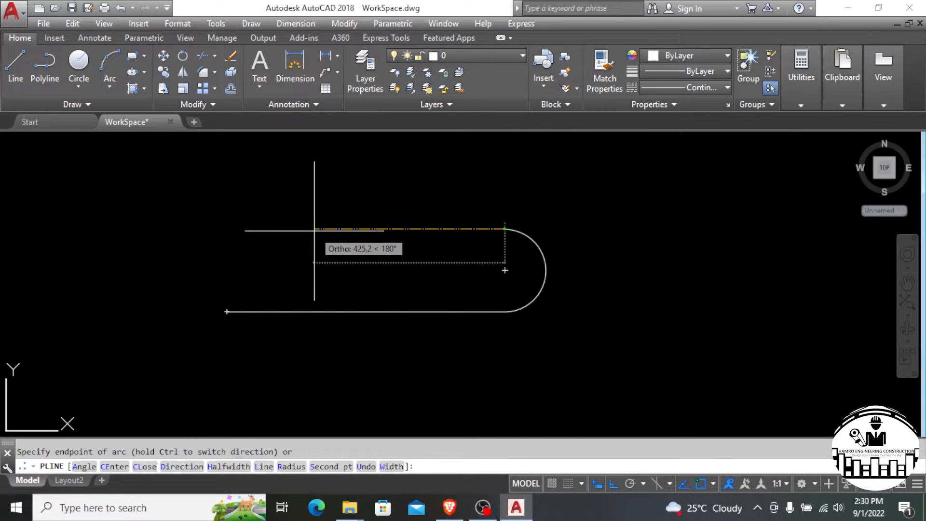
text(l)
key(Return)
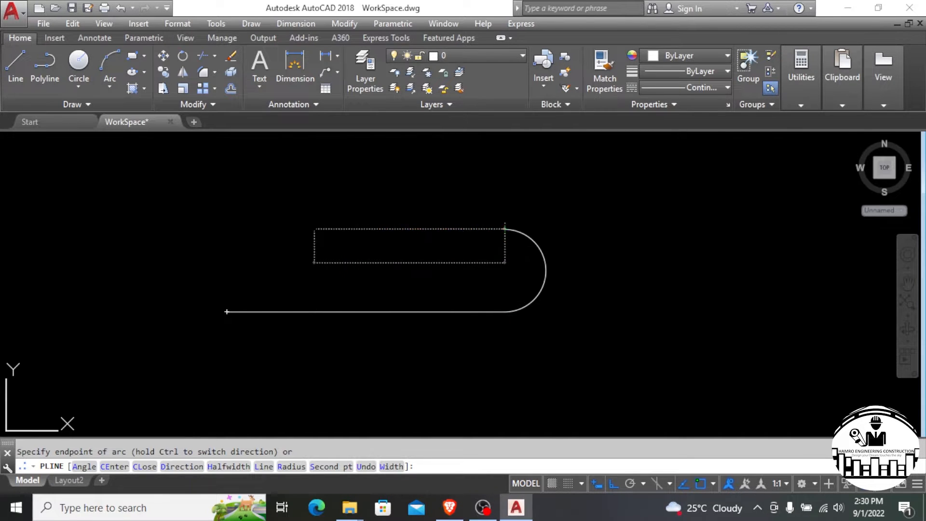
click(304, 234)
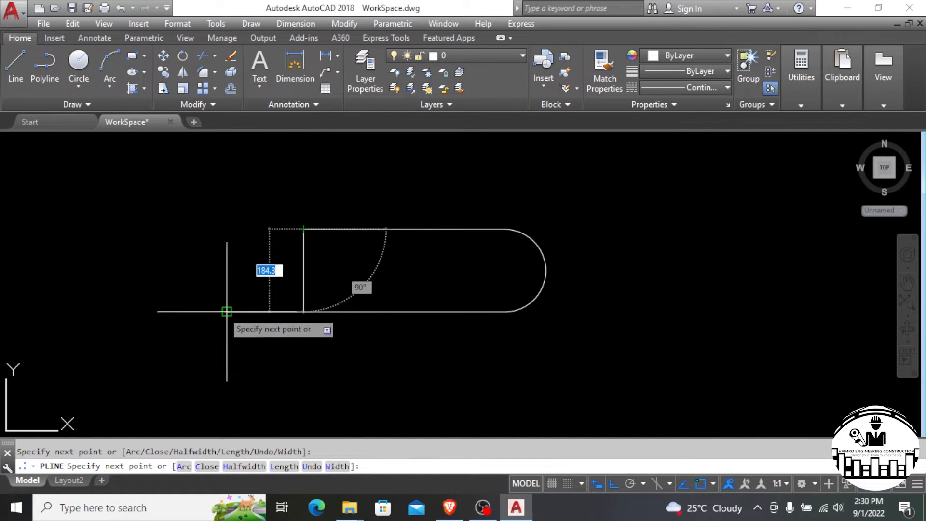
click(227, 312)
key(Escape)
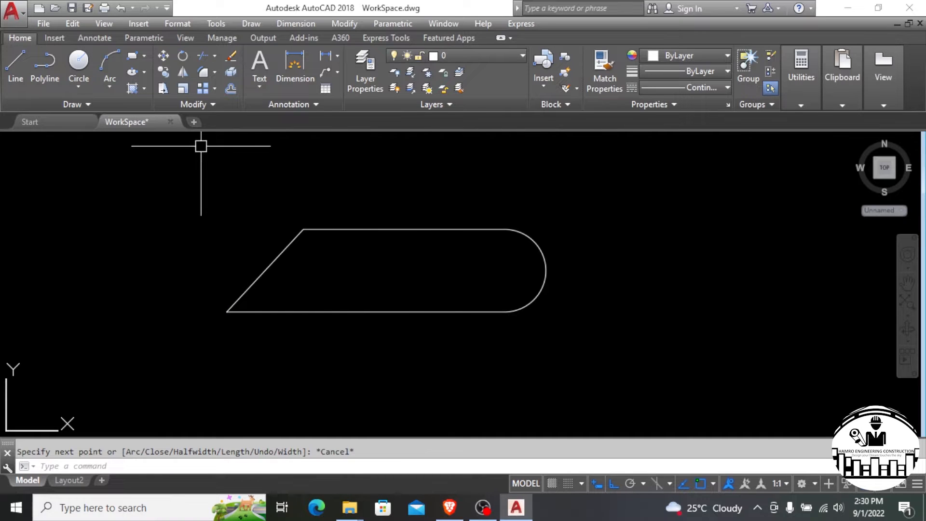
Stretch the polyline's semicircular end to the right, using the shape's geometric center as base point.
click(163, 88)
click(598, 196)
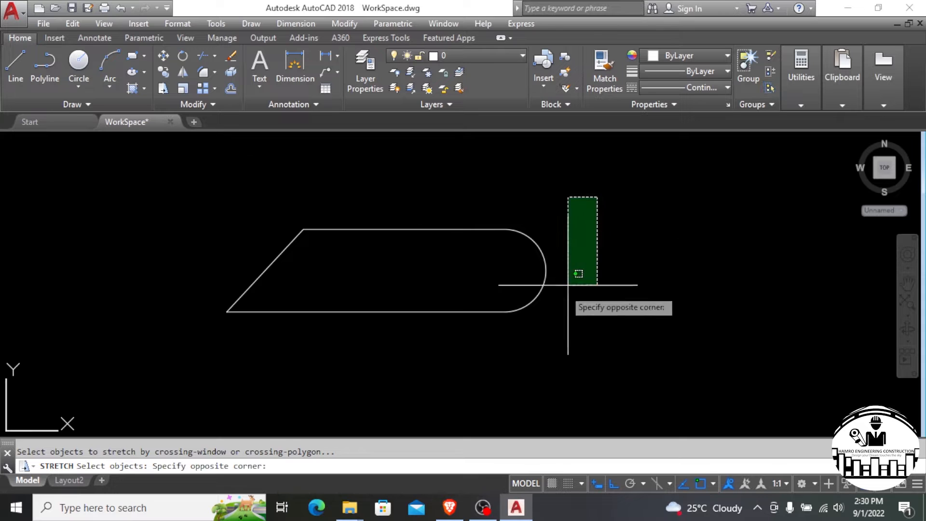
click(437, 341)
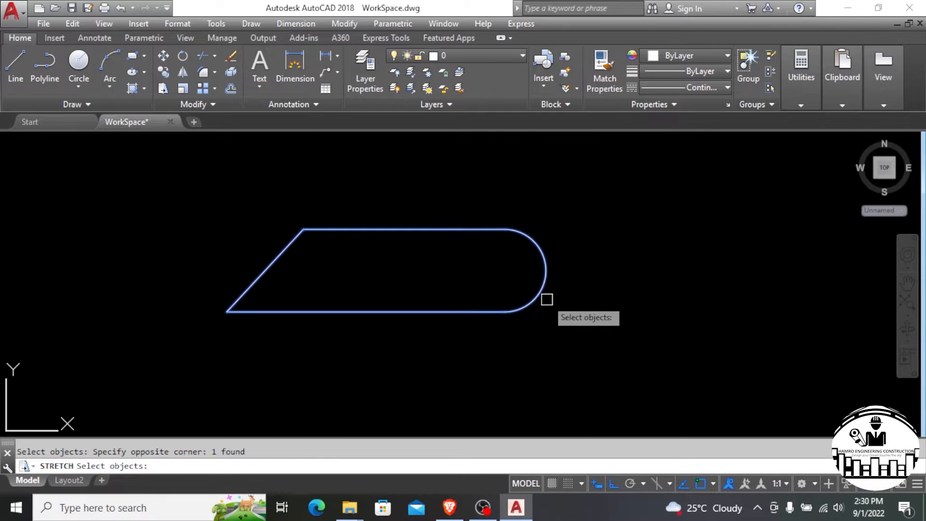
key(Return)
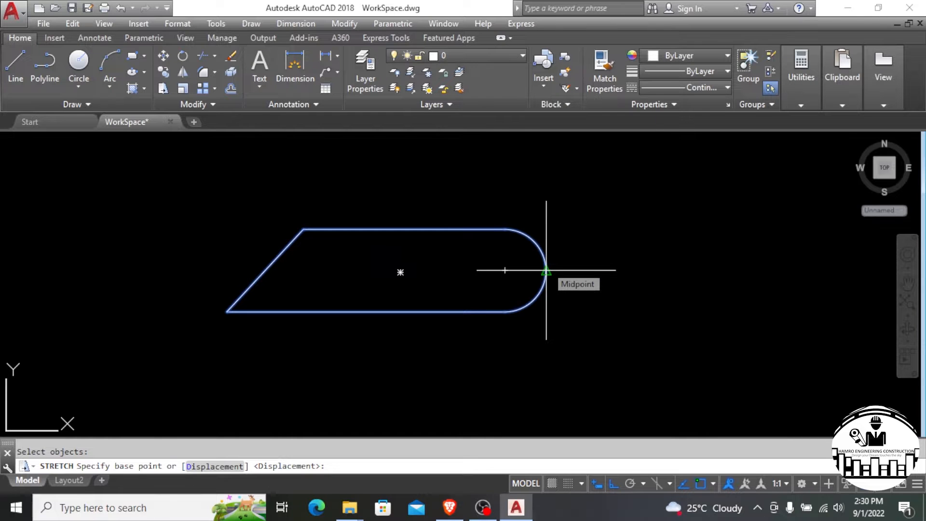
click(400, 274)
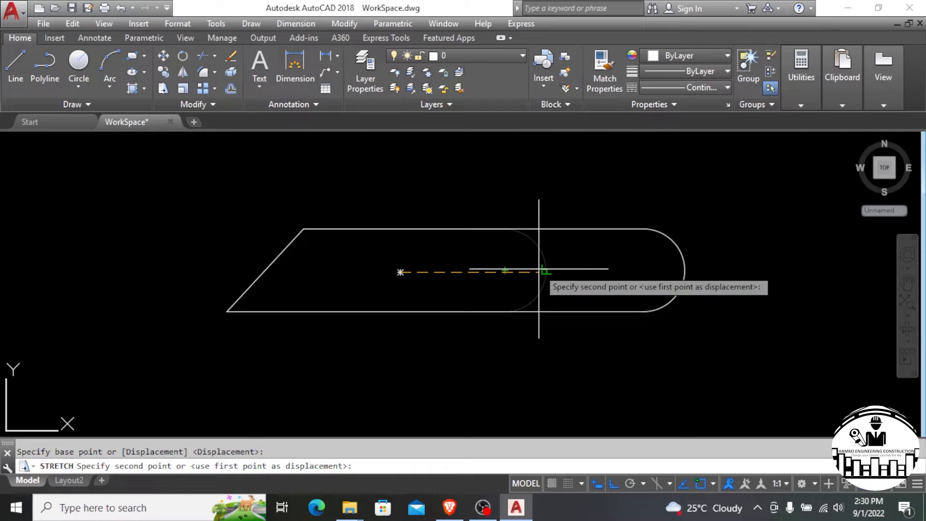
click(507, 269)
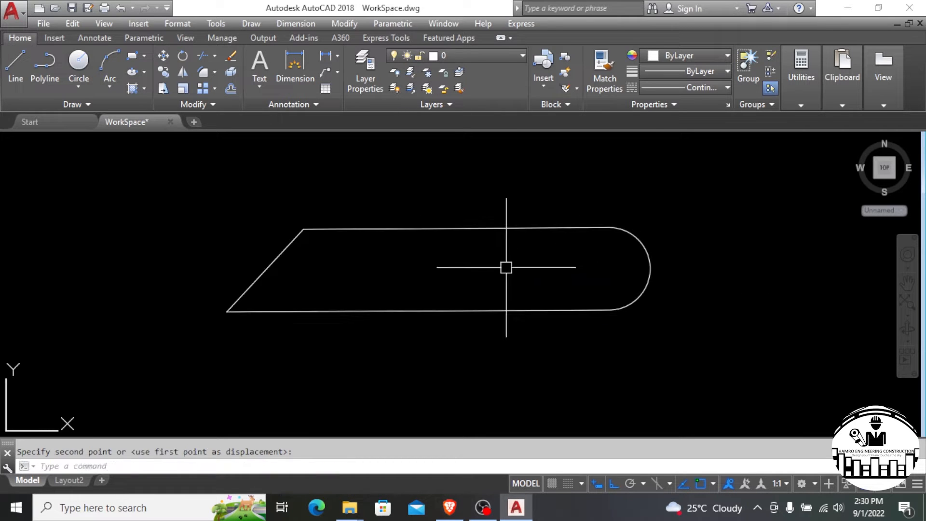
Stretch the polyline's slanted end about 299 units to the left from the midpoint of the slanted edge.
click(403, 186)
click(153, 338)
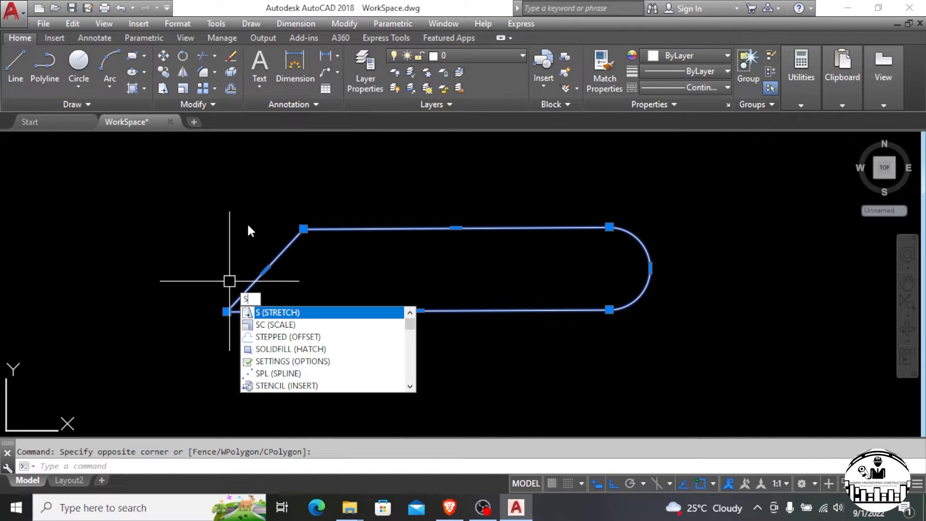
key(Return)
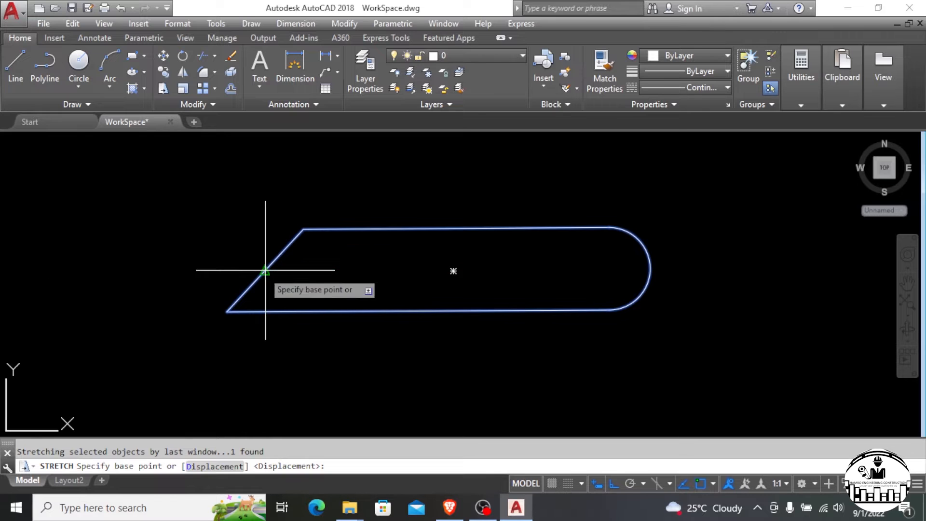
click(265, 271)
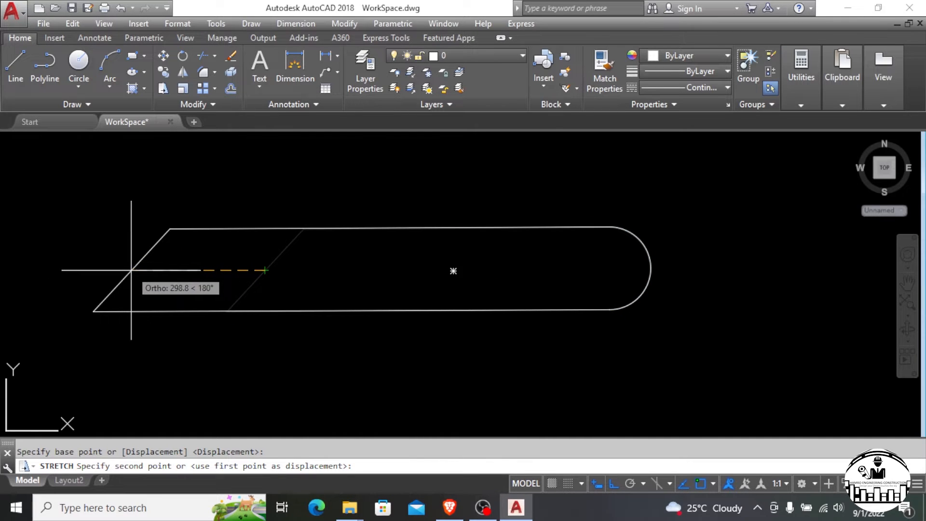
click(131, 270)
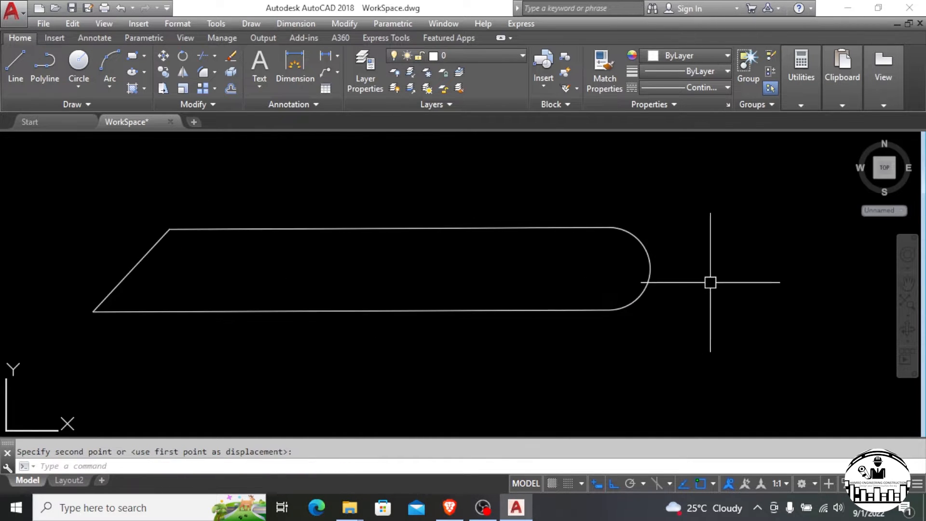
Draw a circle with a radius of about 30 units inside the stretched shape, near its middle.
scroll(699, 278, down, 2)
scroll(568, 280, up, 2)
scroll(565, 275, up, 1)
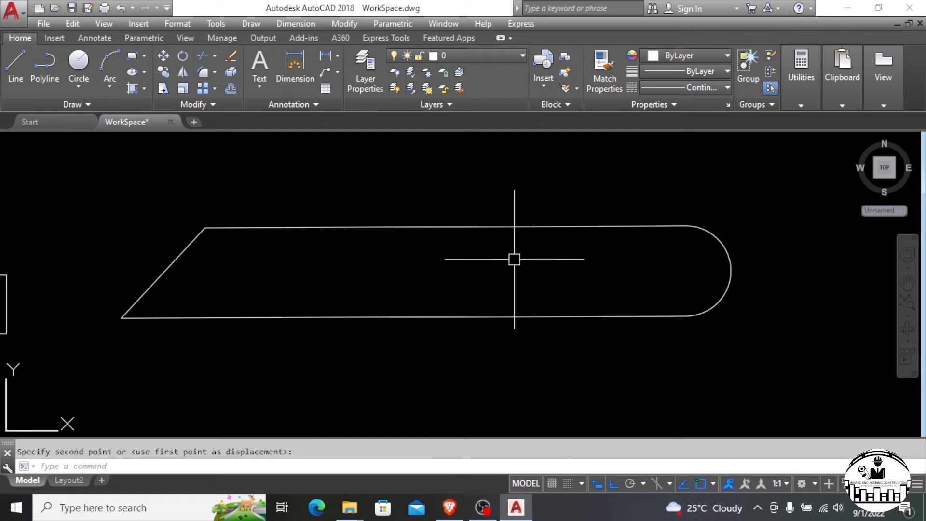
scroll(496, 235, up, 1)
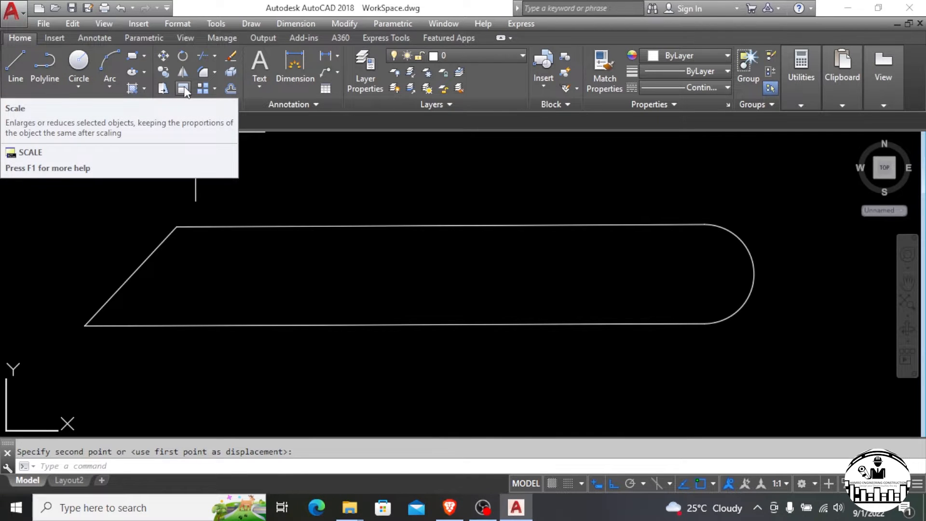
click(79, 60)
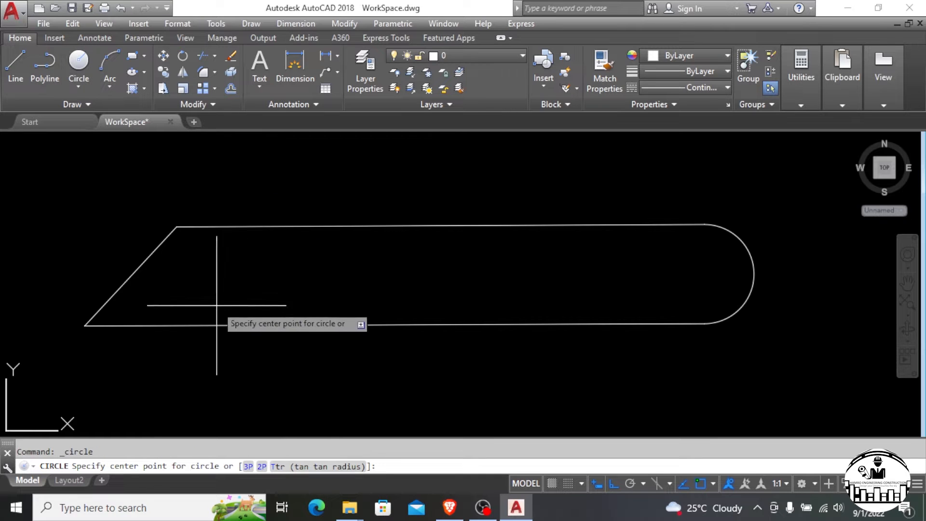
click(407, 274)
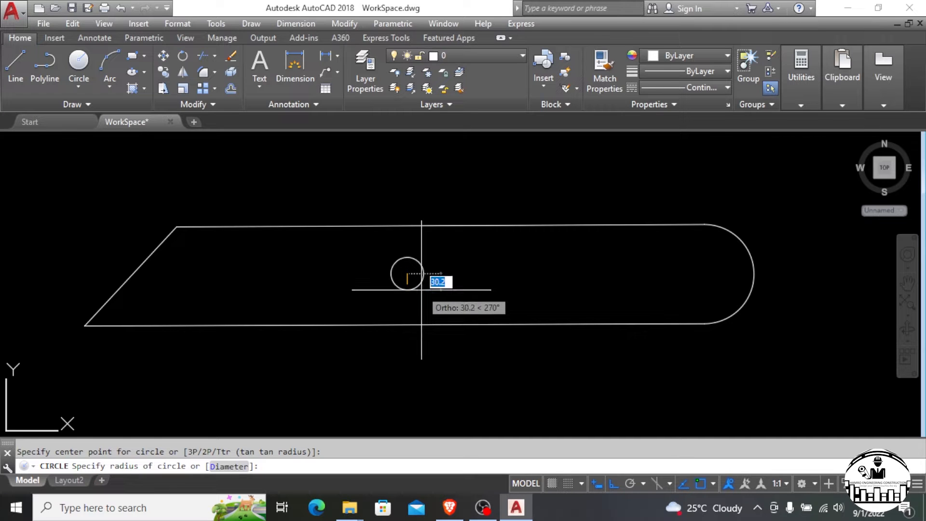
click(421, 289)
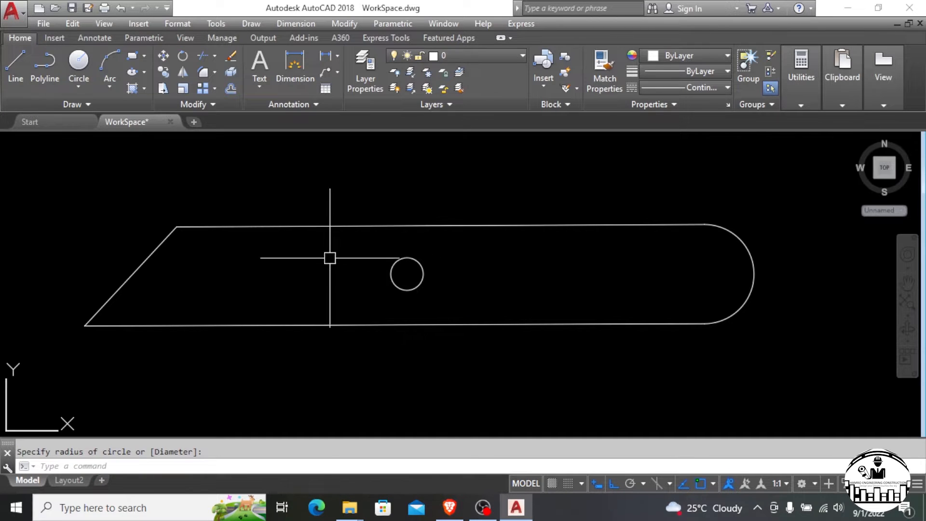
Scale the circle by a factor of 1.5 about its center.
click(375, 244)
click(445, 302)
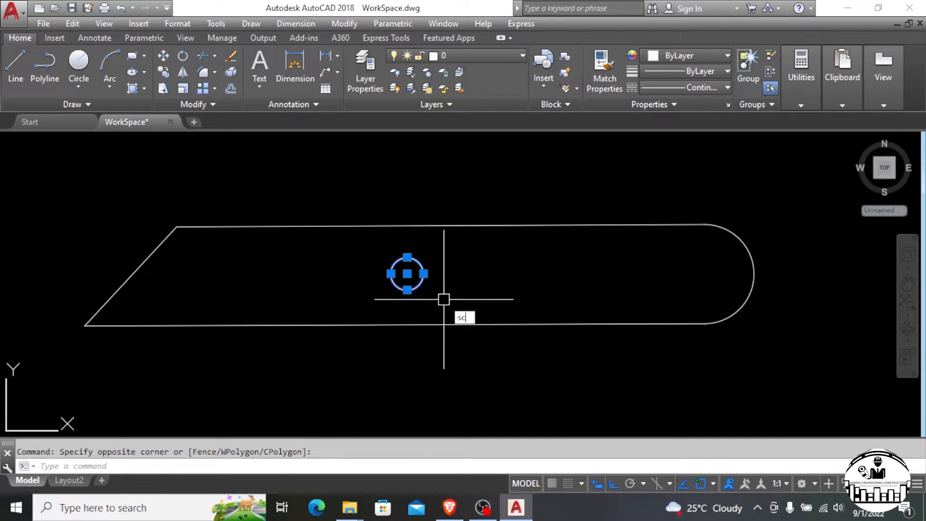
key(Return)
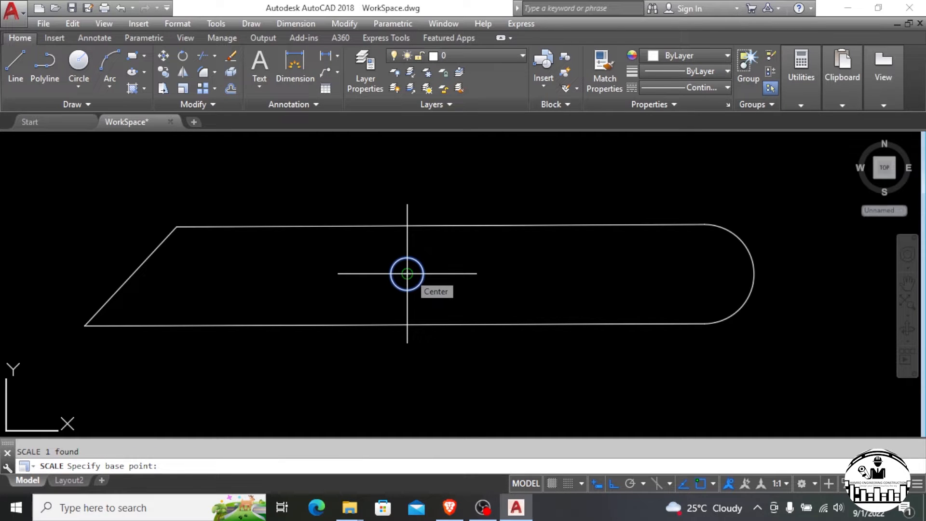
click(407, 274)
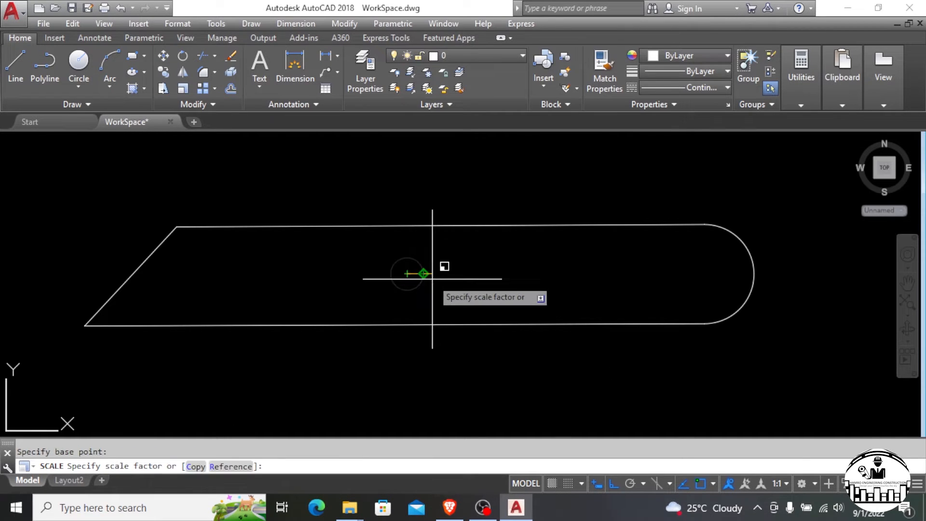
text(1.5)
key(Return)
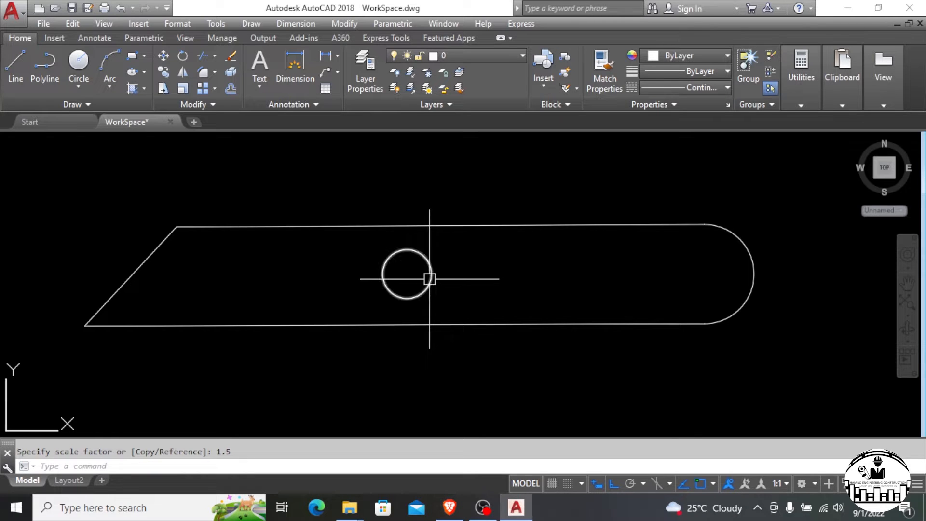
Scale the enlarged circle again about its center, by a factor of 2.
scroll(432, 278, up, 2)
scroll(432, 279, down, 2)
click(429, 275)
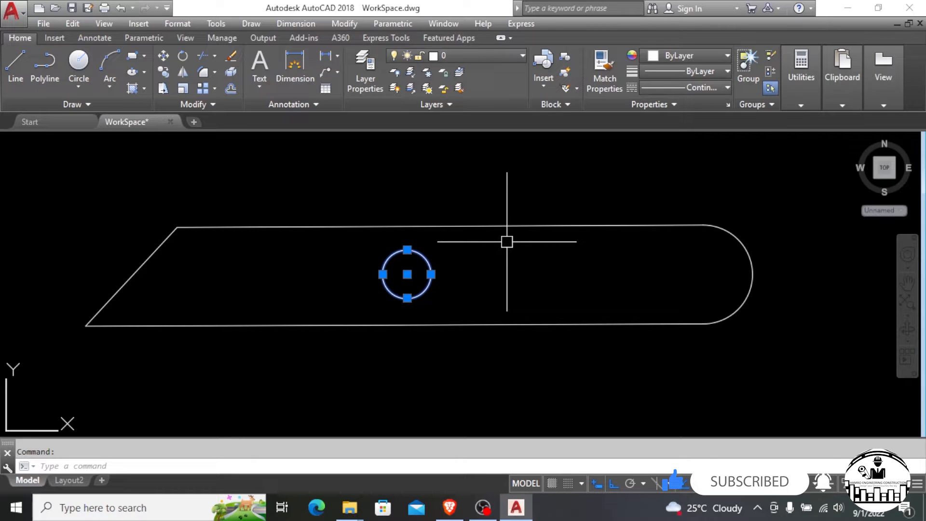
text(SC)
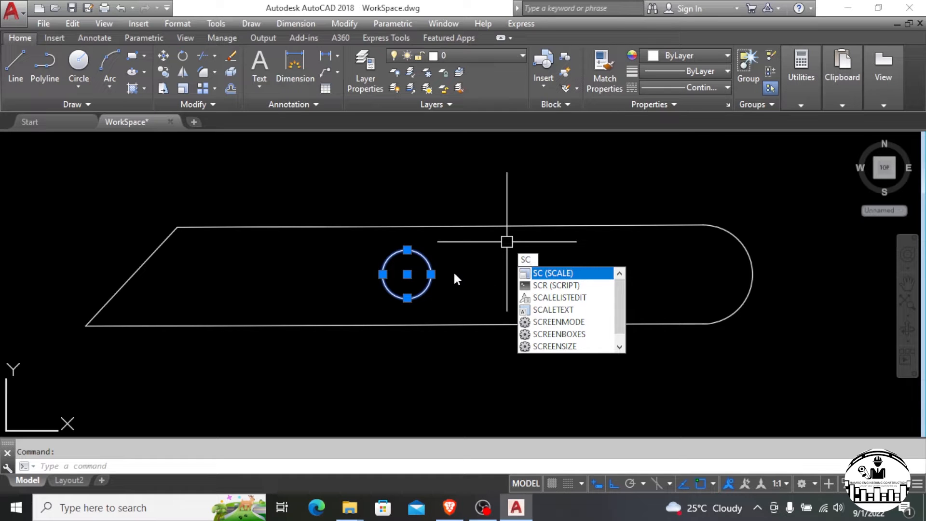
key(Return)
click(406, 274)
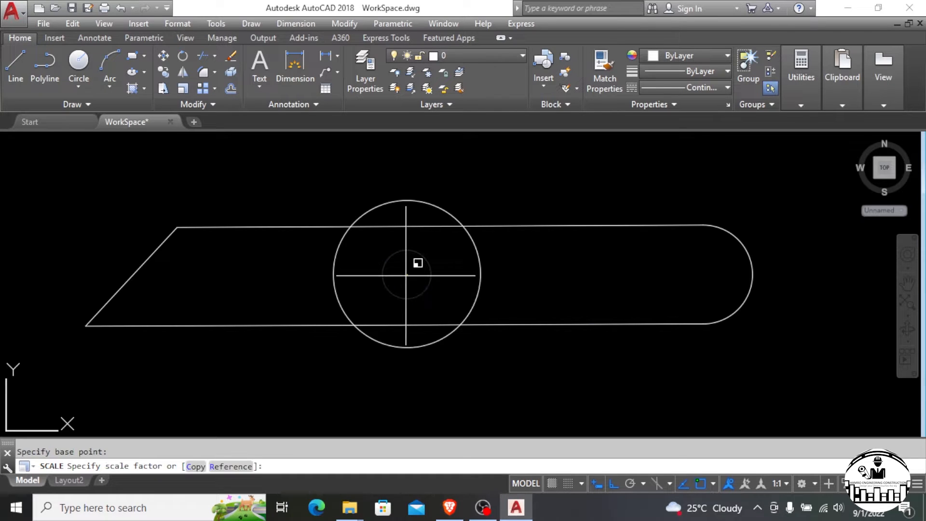
text(2)
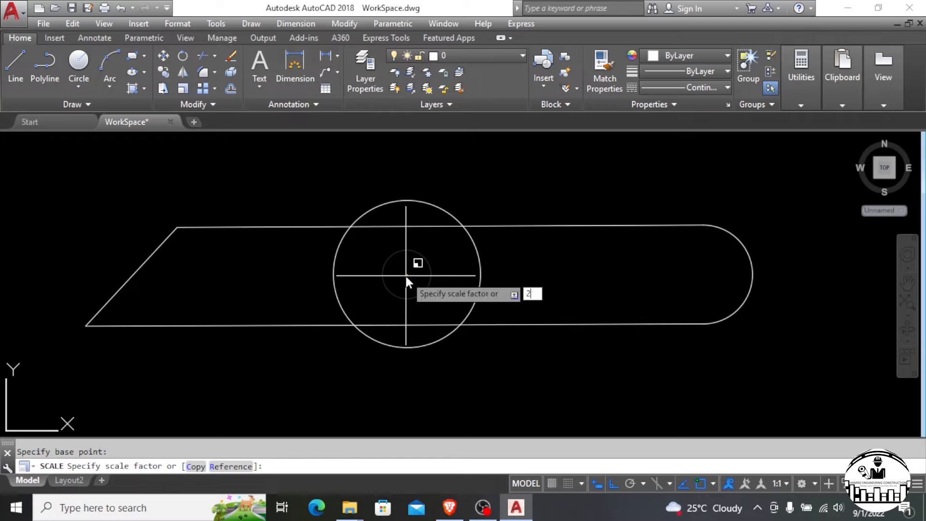
key(Return)
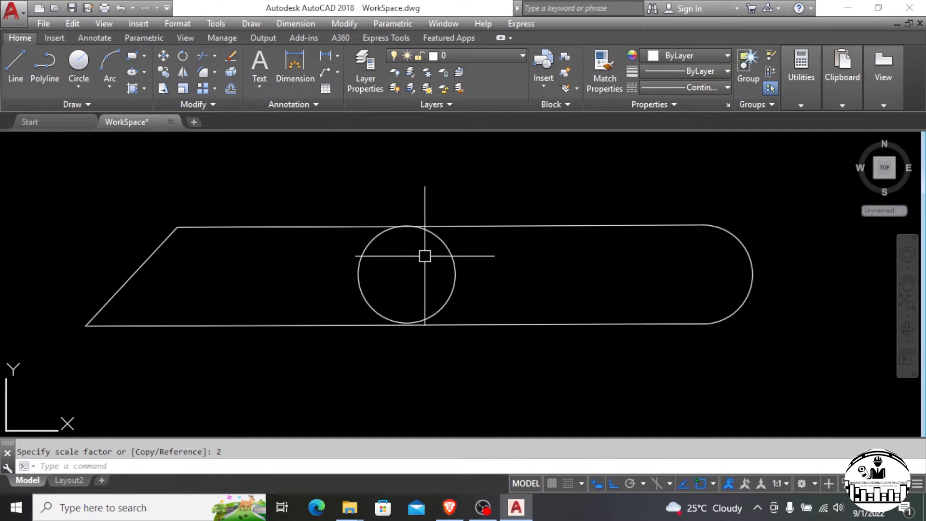
Copy the circle horizontally from its center to a spot inside the shape near its rounded end.
click(330, 215)
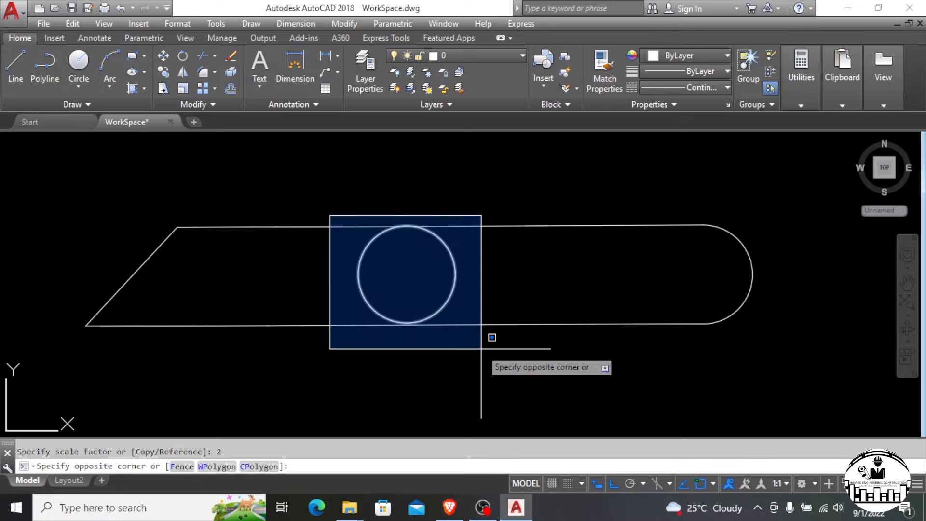
click(481, 348)
text(co)
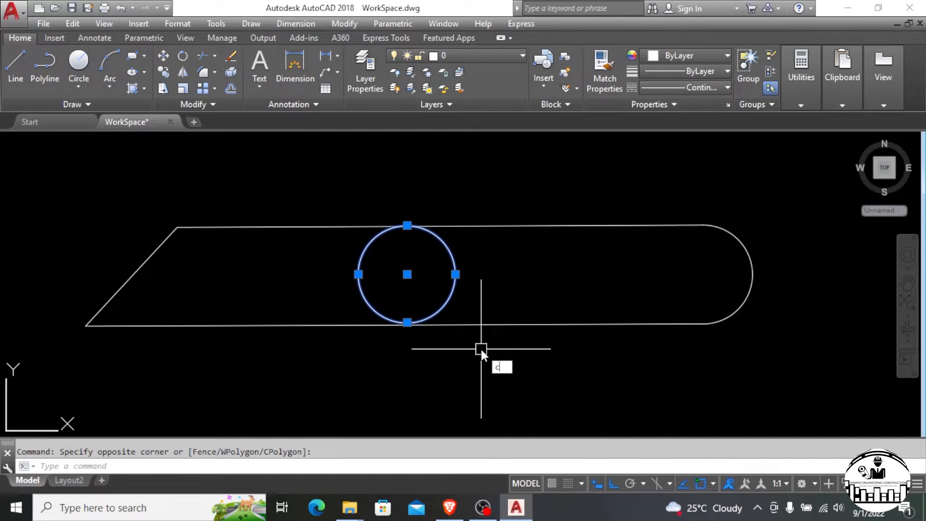
key(Return)
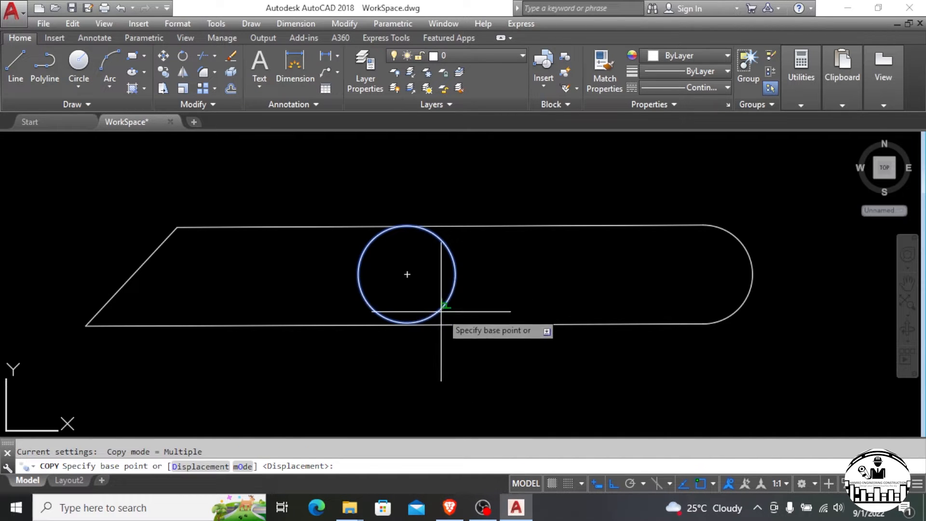
click(407, 272)
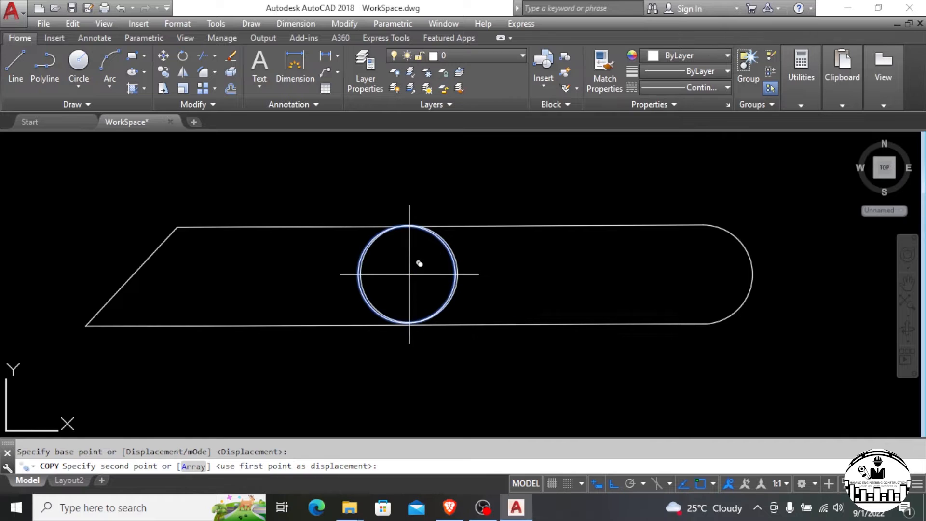
click(691, 273)
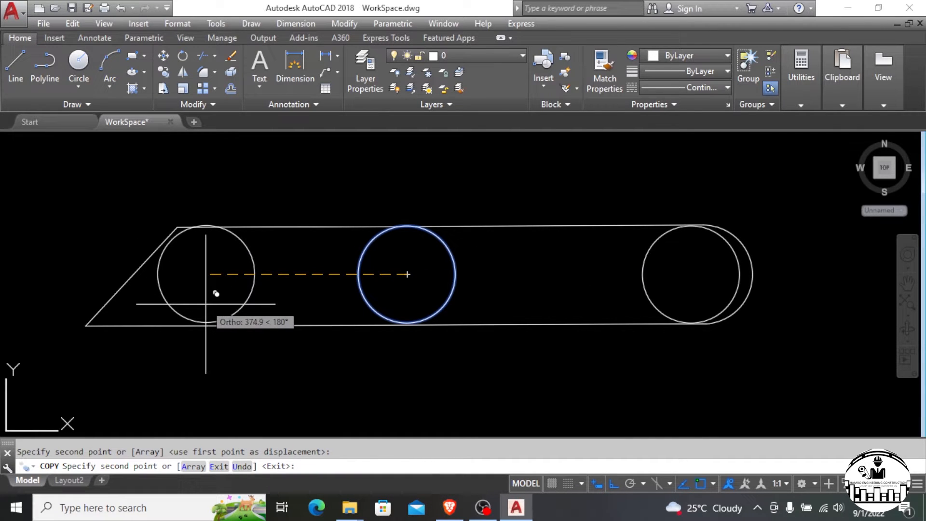
key(Escape)
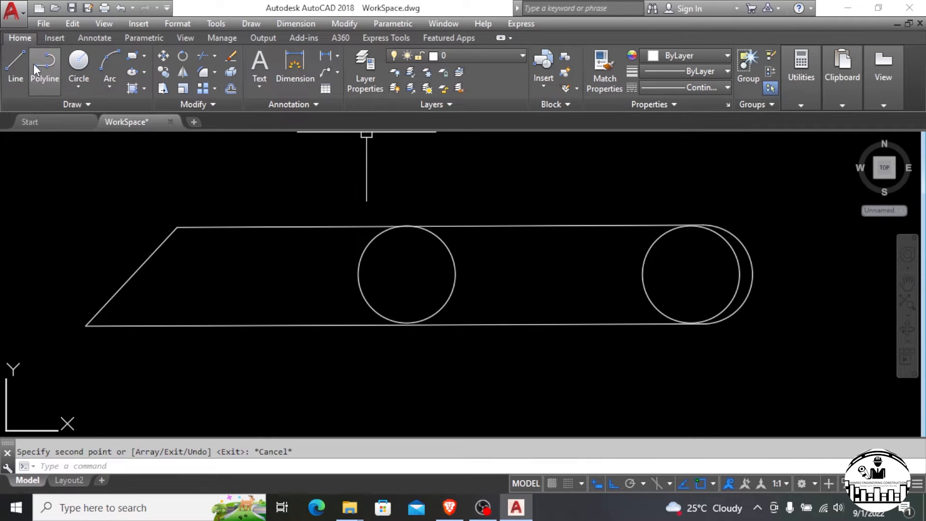
click(133, 56)
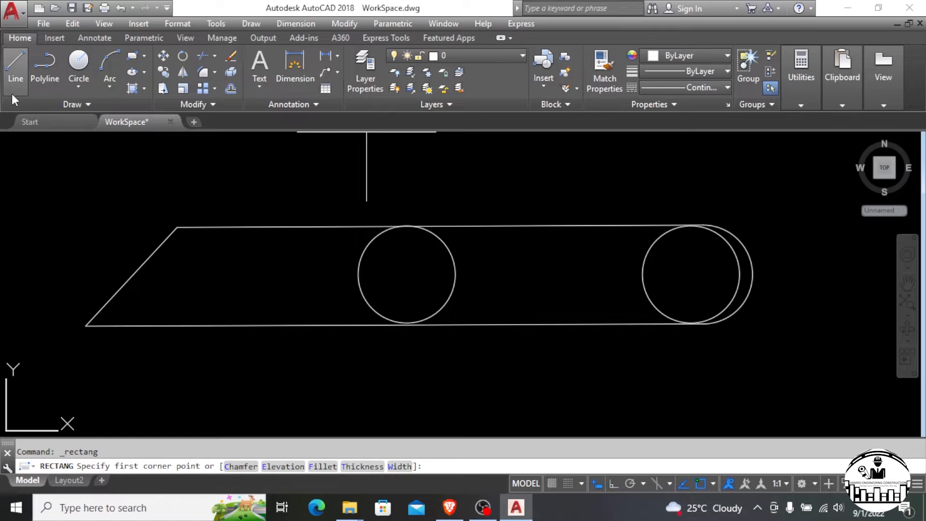
scroll(149, 151, down, 1)
scroll(104, 196, down, 2)
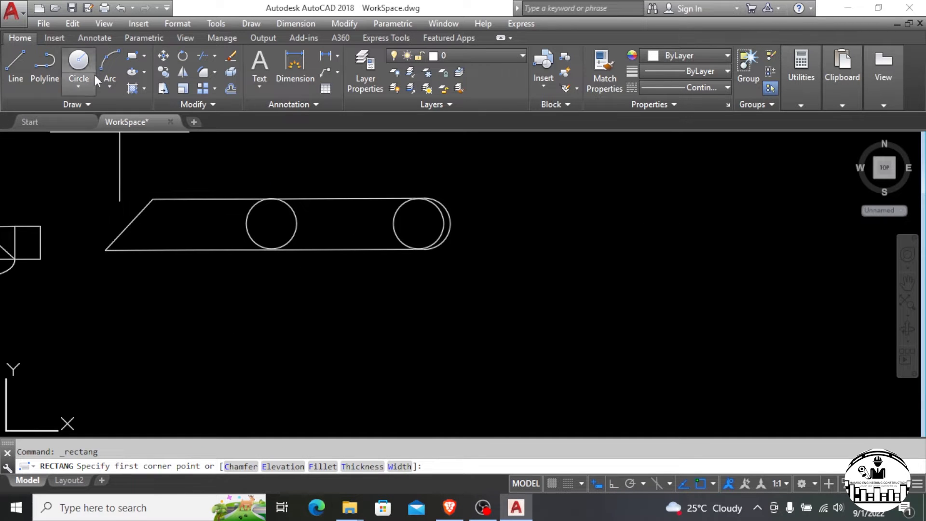
click(78, 61)
scroll(41, 226, down, 1)
scroll(517, 261, up, 2)
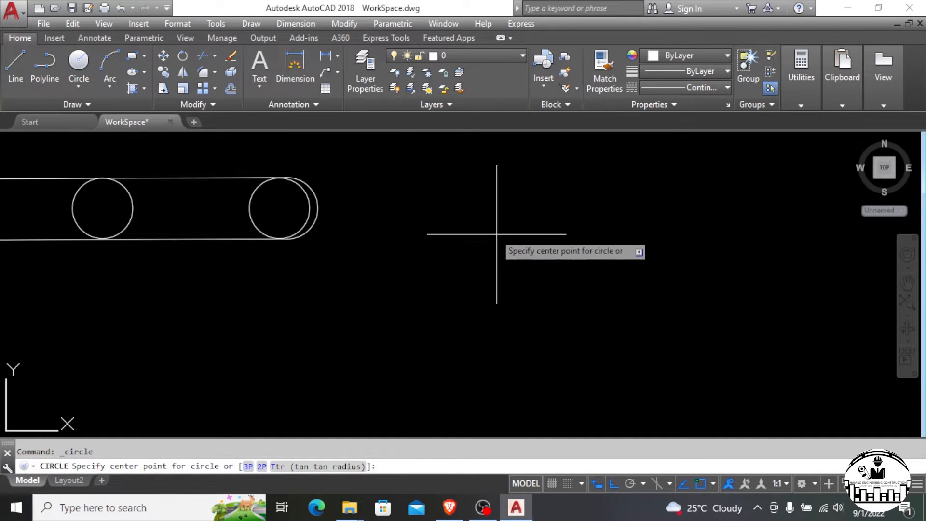
scroll(751, 305, down, 1)
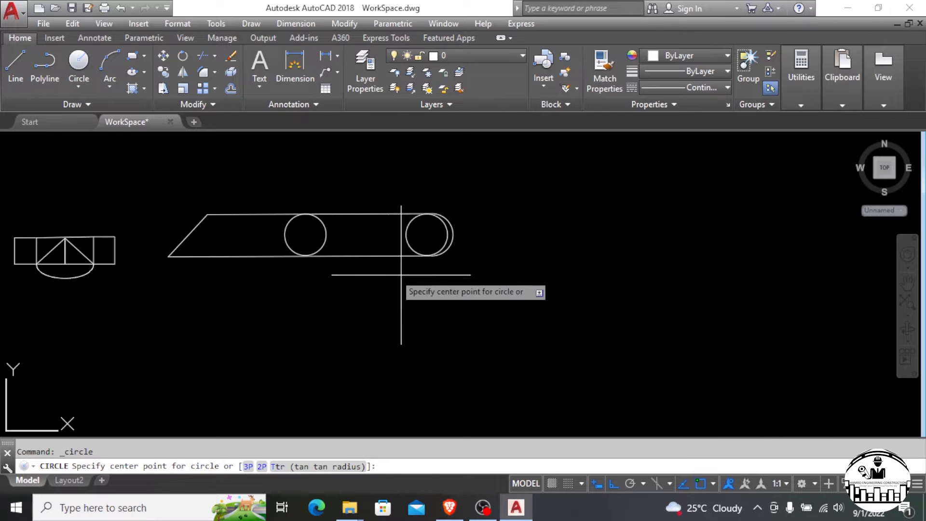
scroll(310, 228, up, 4)
scroll(277, 214, up, 2)
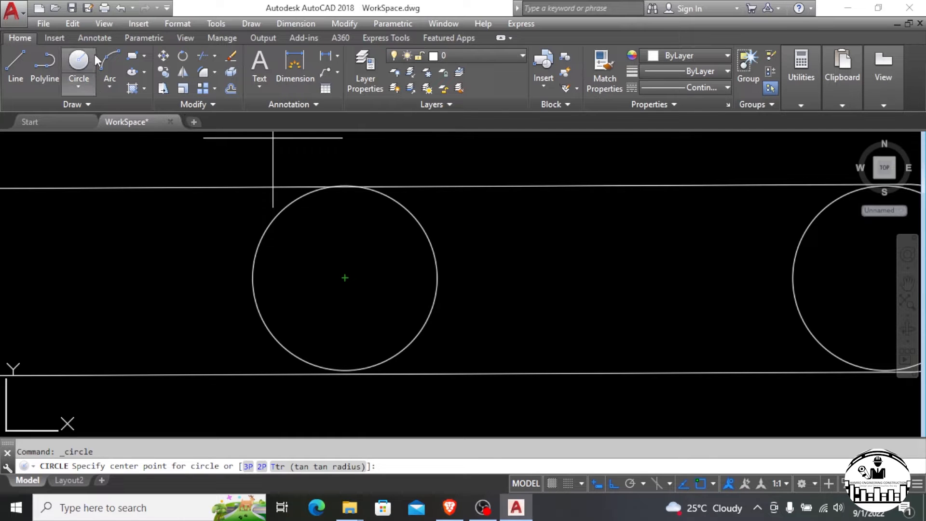
Draw a small rectangle inside the middle circle, with its first corner at the circle's center.
click(132, 55)
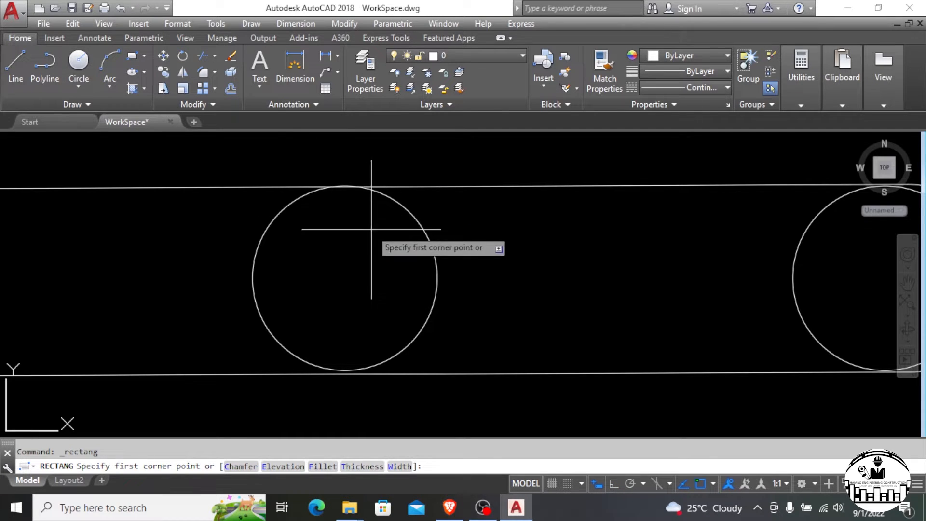
click(344, 278)
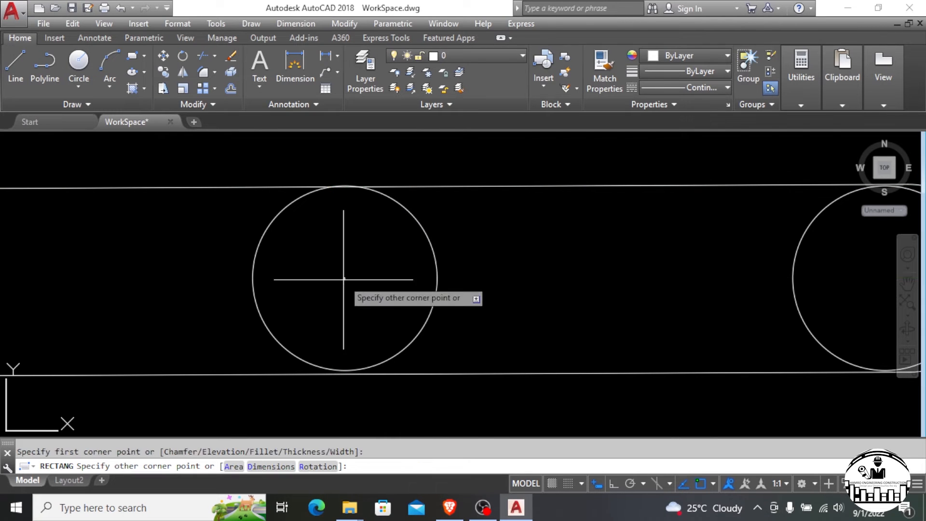
click(366, 291)
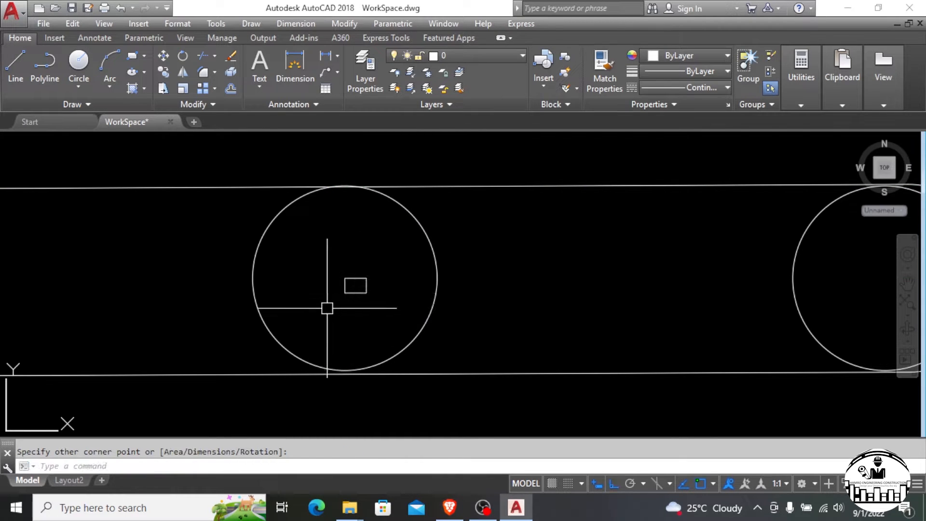
Move the small rectangle by its center point to the topmost point of the middle circle.
scroll(331, 283, up, 2)
click(332, 268)
click(405, 319)
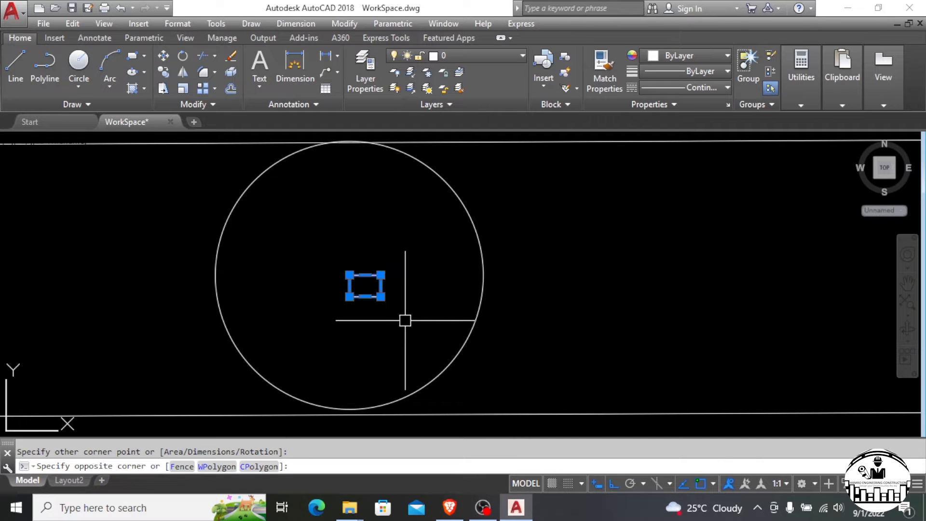
text(m)
key(Return)
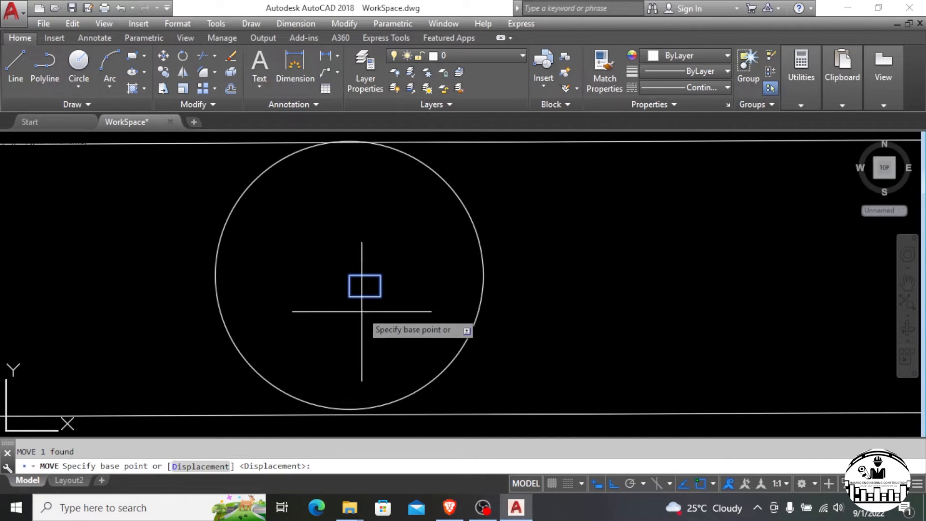
click(365, 285)
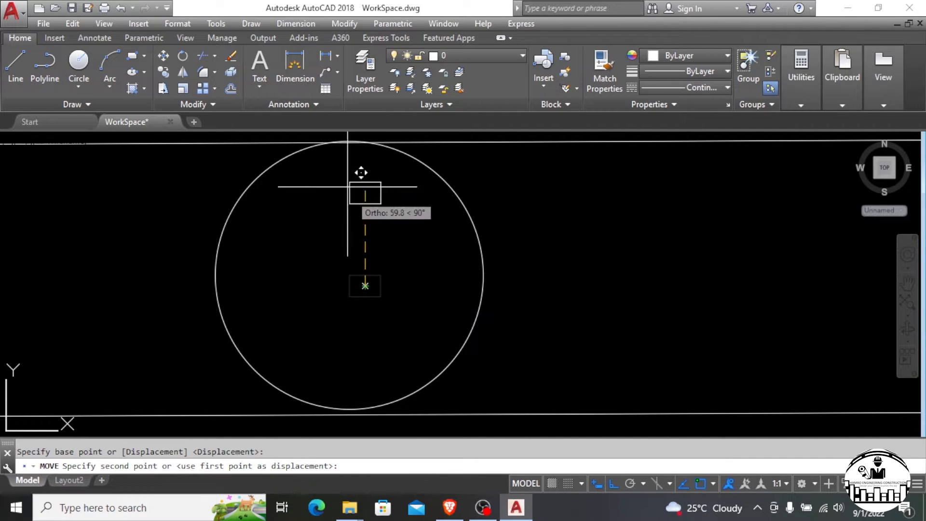
click(348, 142)
scroll(374, 252, down, 2)
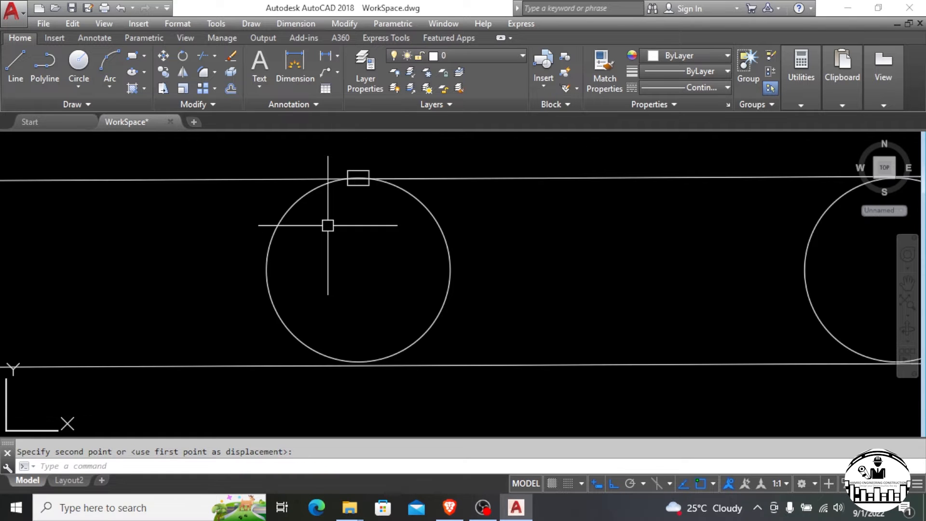
Create an associative polar array of the small rectangle around the middle circle's center, with 6 items filling 360 degrees.
scroll(161, 201, down, 1)
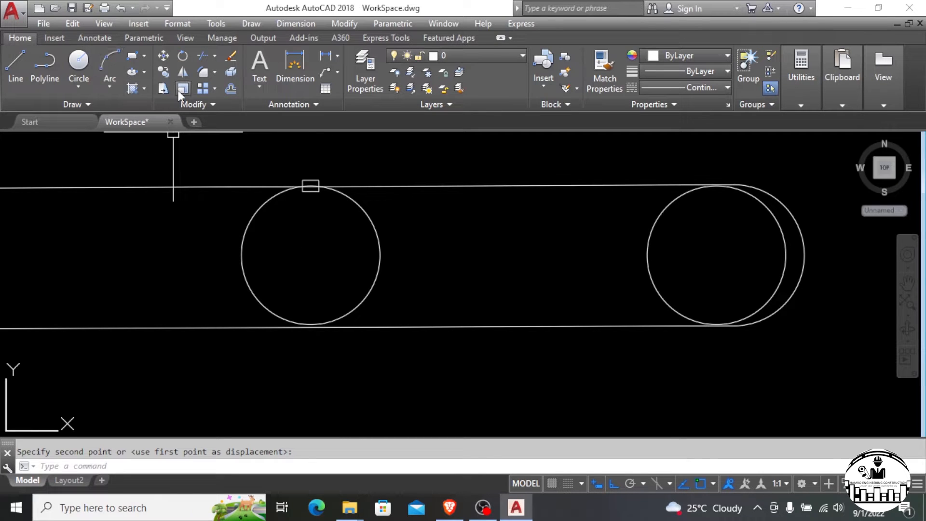
click(215, 88)
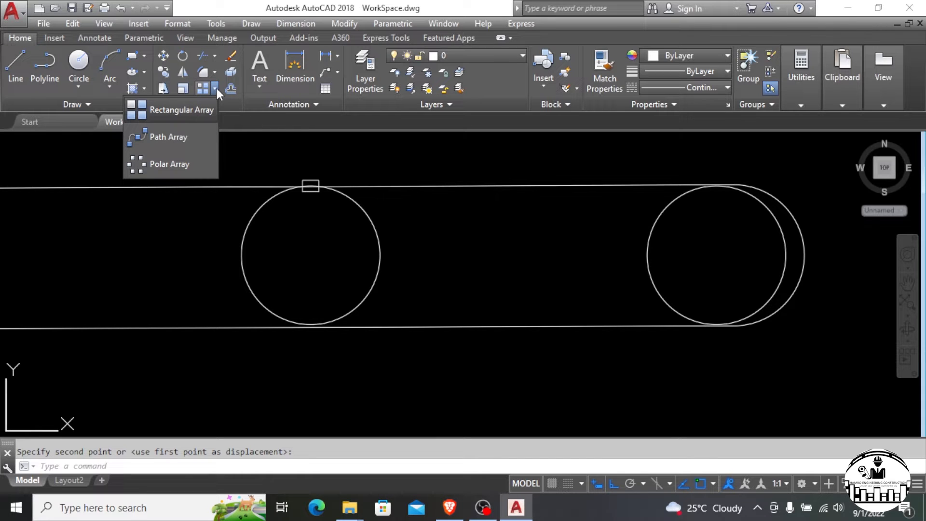
click(198, 167)
scroll(344, 206, up, 2)
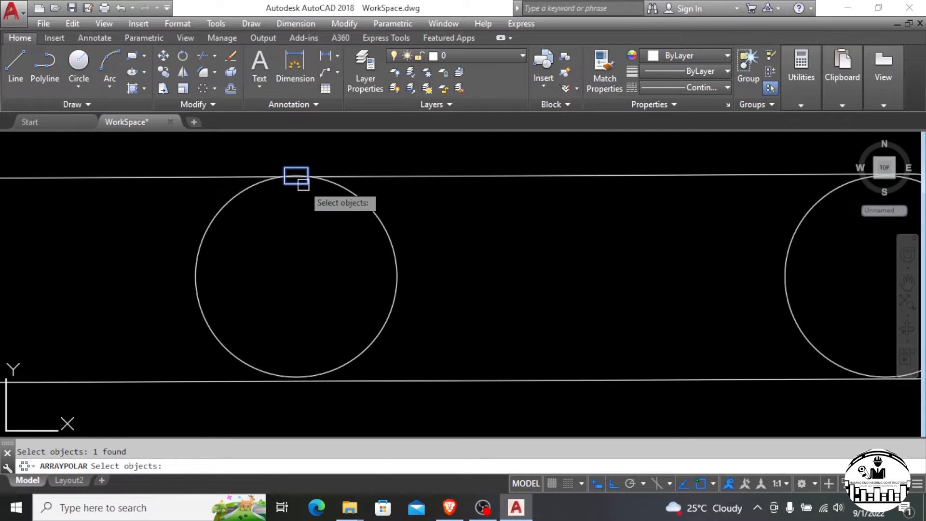
key(Return)
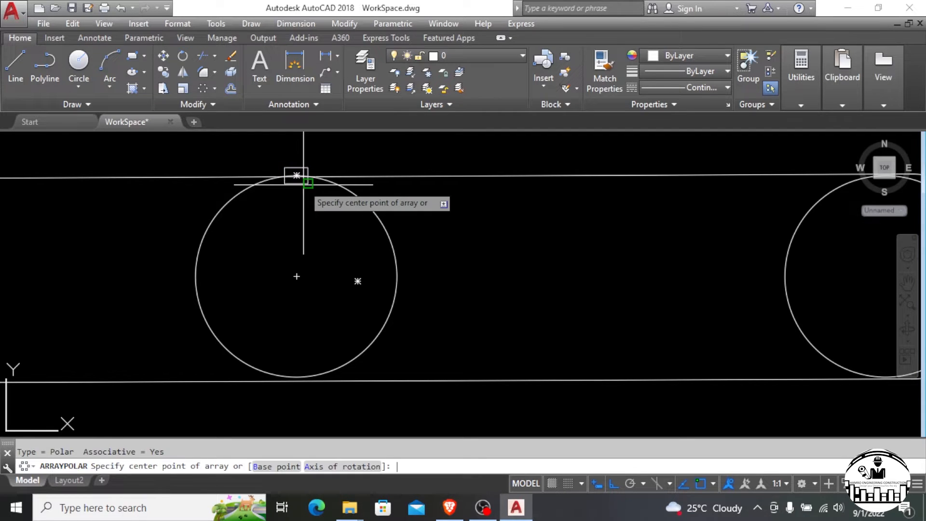
click(296, 276)
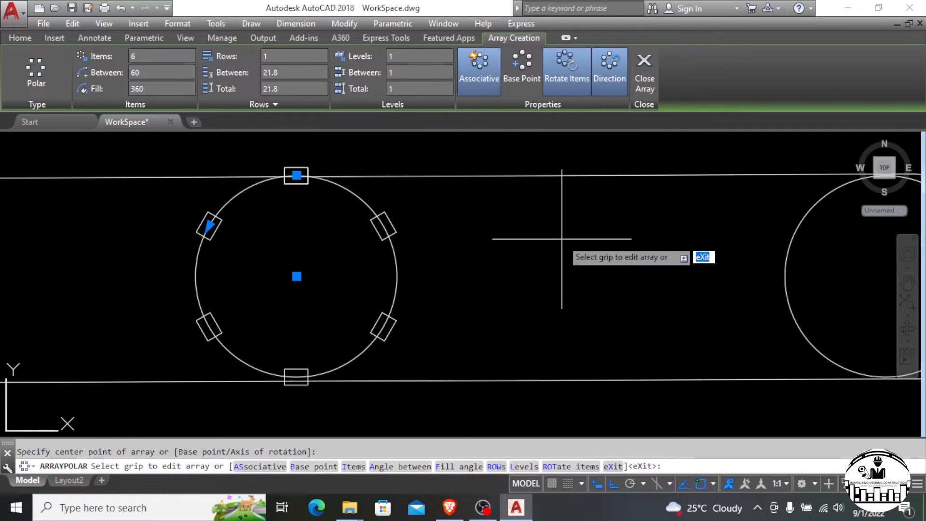
Draw a new small circle in the empty area below the slanted shape.
scroll(72, 223, down, 4)
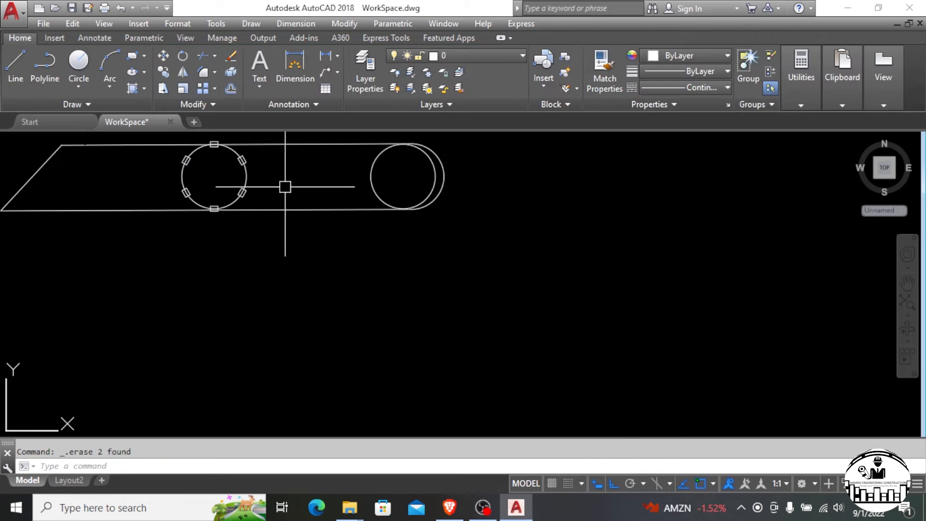
scroll(289, 192, down, 1)
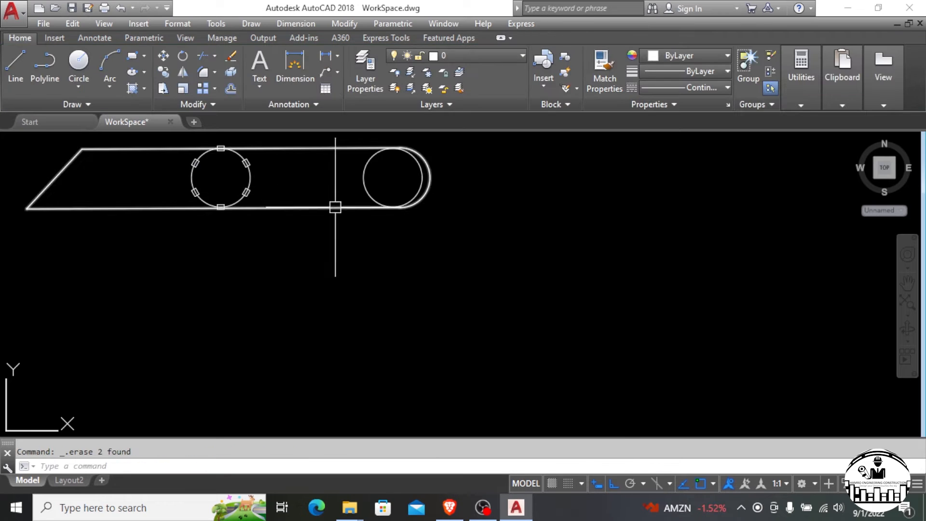
scroll(335, 208, down, 1)
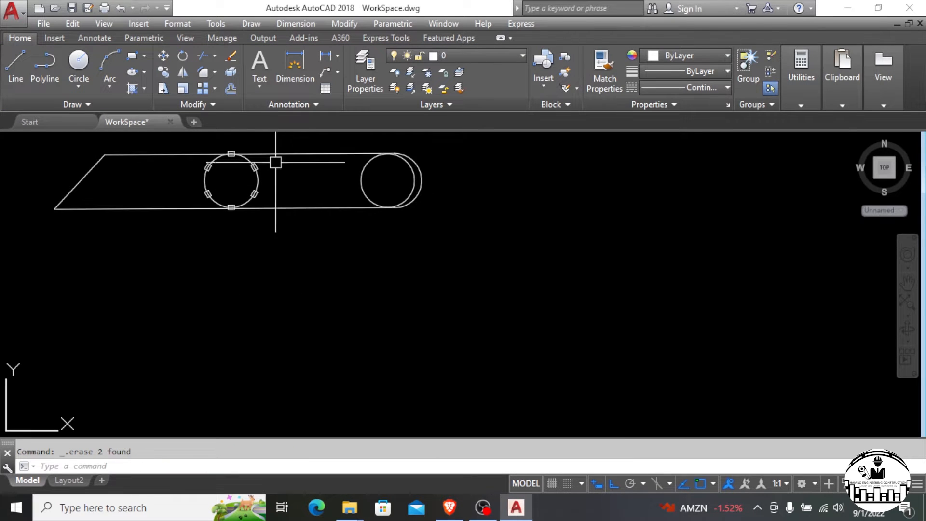
scroll(93, 133, down, 2)
click(77, 63)
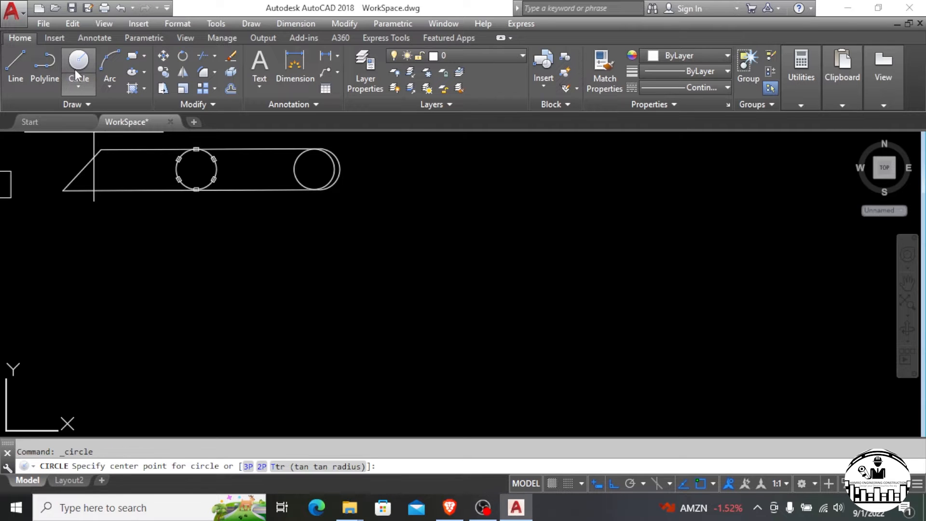
scroll(223, 239, down, 2)
scroll(301, 215, down, 2)
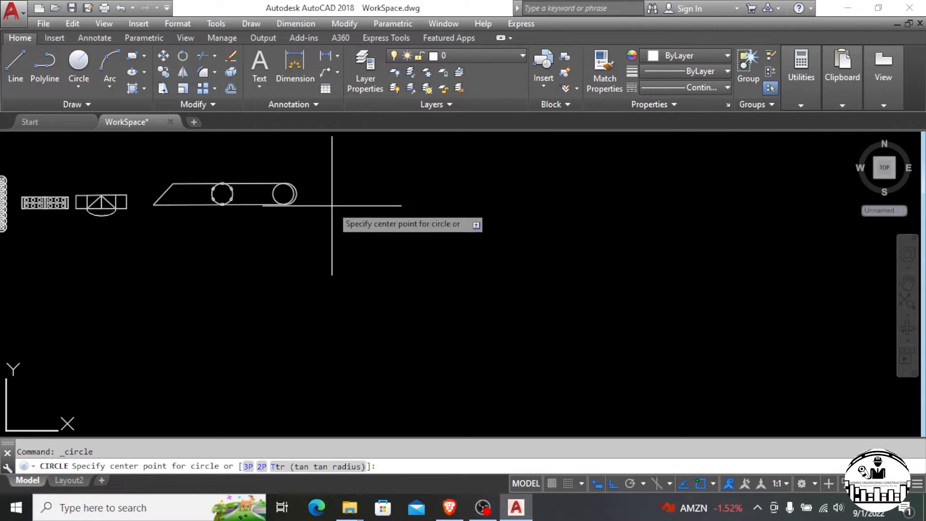
scroll(290, 269, up, 2)
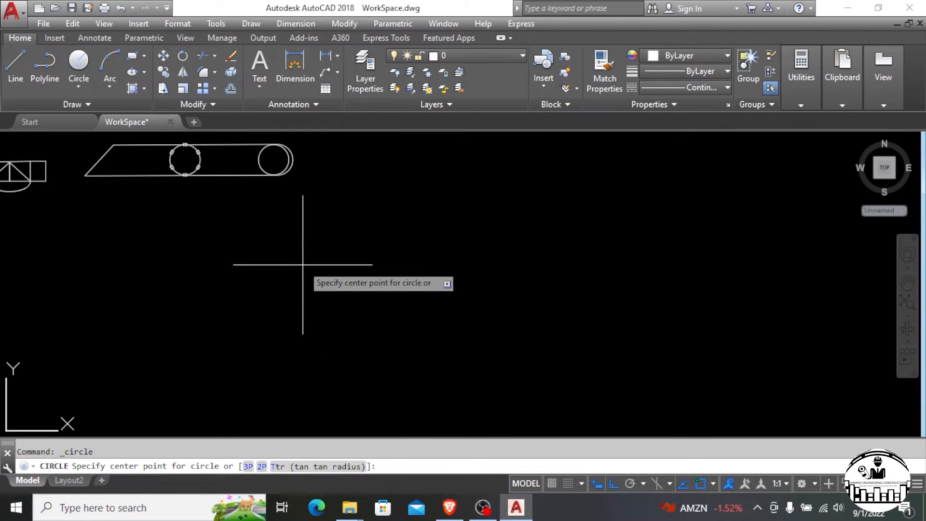
click(160, 334)
click(172, 334)
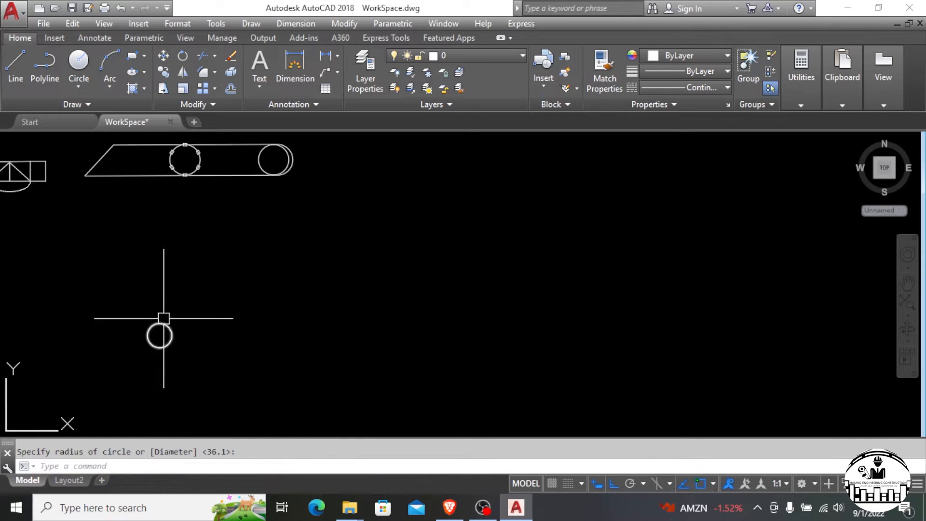
Create an associative rectangular array of the new circle with 4 columns and 3 rows, spaced 218.6 units both ways.
click(206, 91)
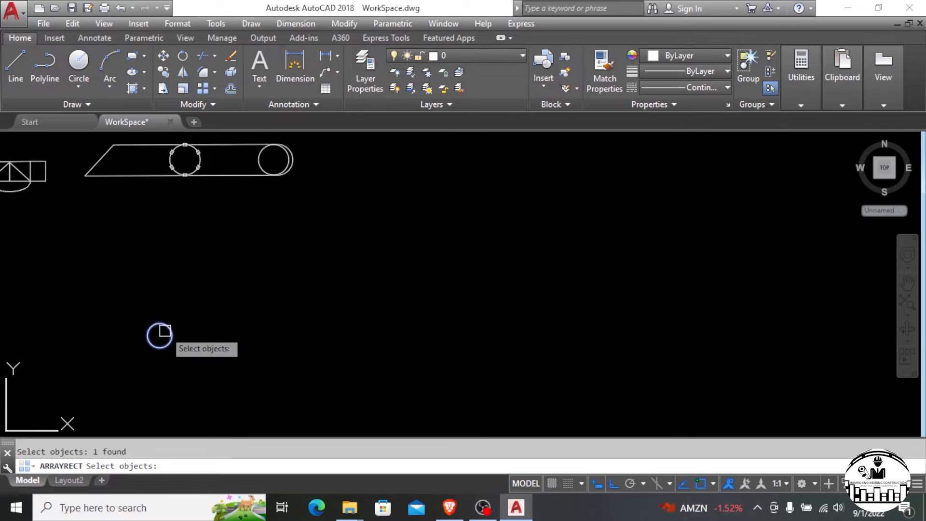
key(Return)
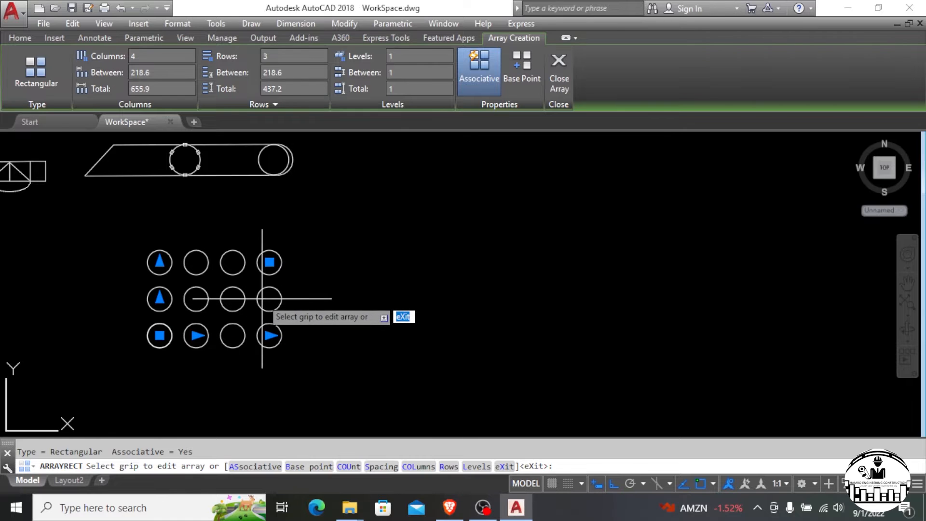
key(Return)
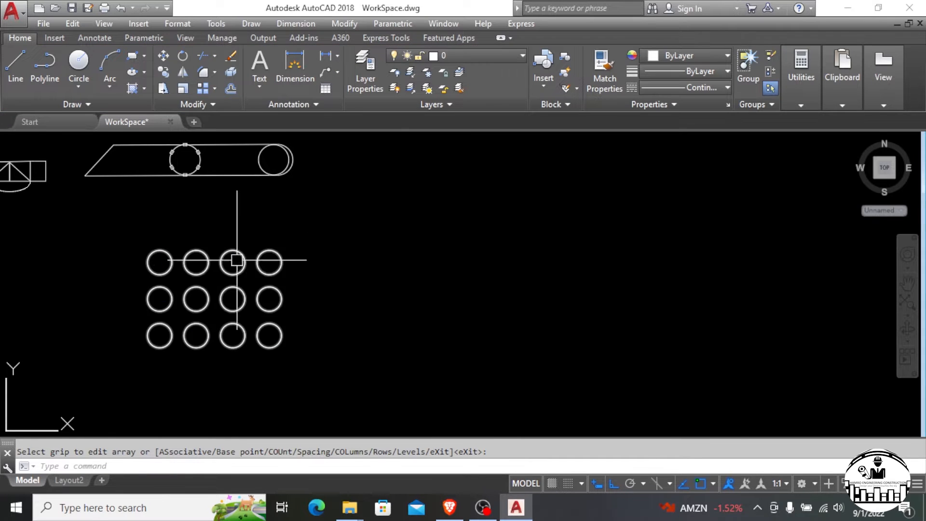
Try relocating the rectangular array's base point to the center of its lower-right circle, and undo the change.
click(221, 262)
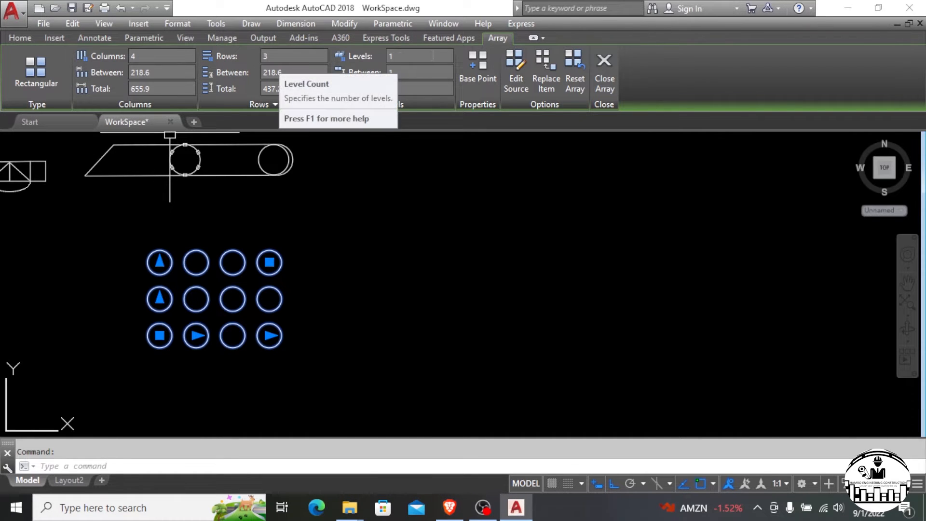
click(480, 65)
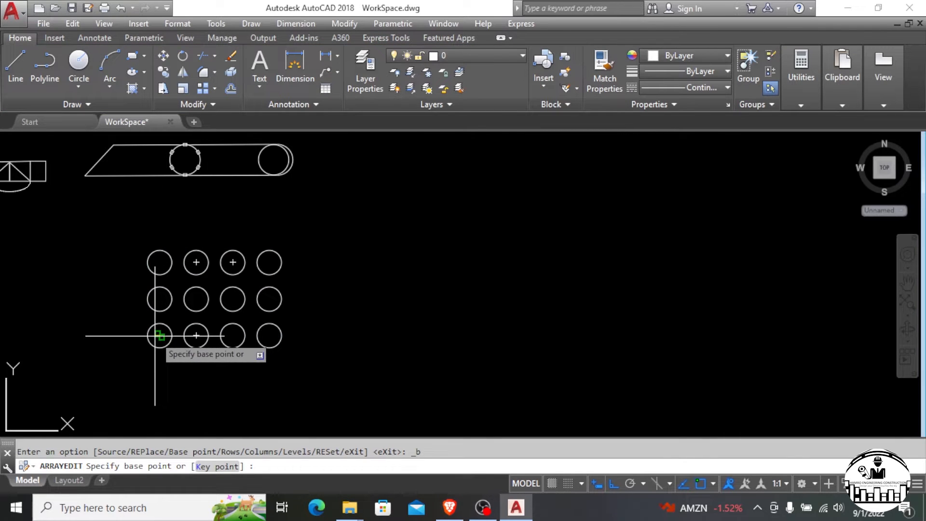
click(269, 335)
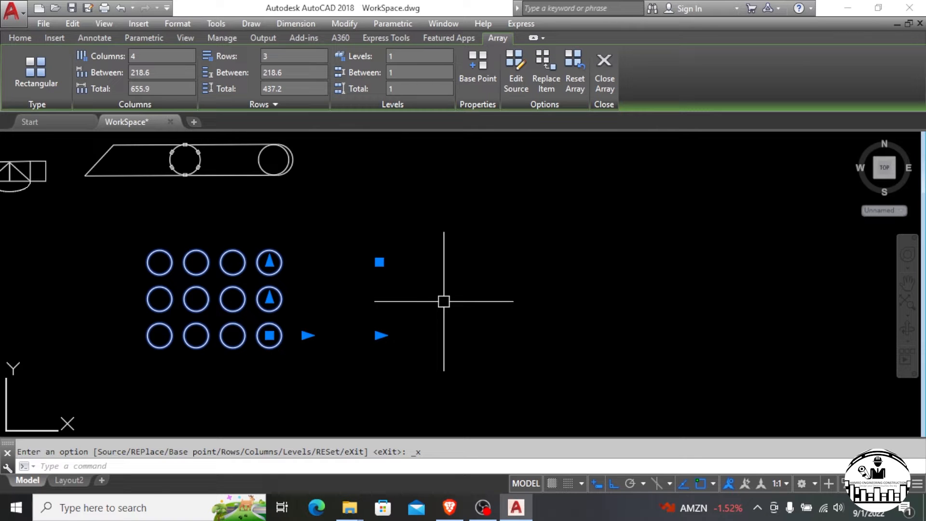
key(ctrl+z)
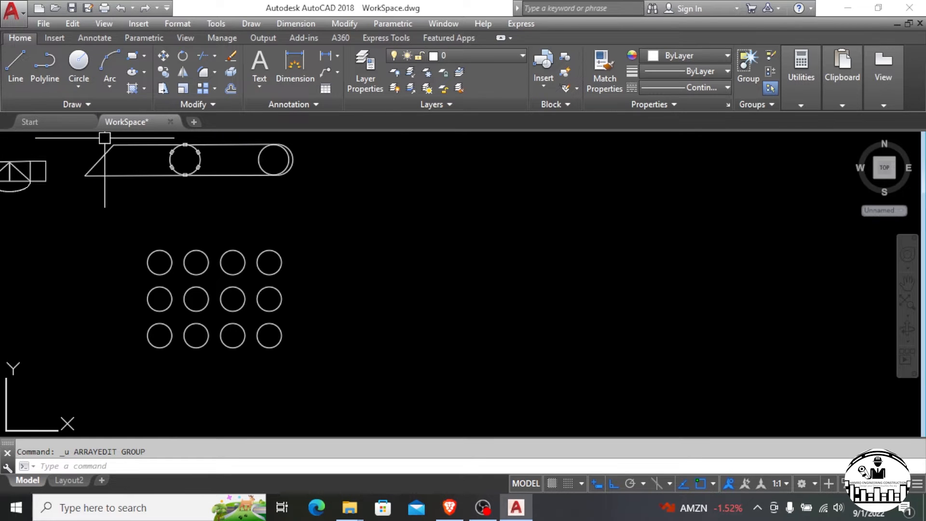
Start a polyline beside the circle array with a long horizontal segment drawn rightward and a semicircular arc rising from its right end.
click(45, 65)
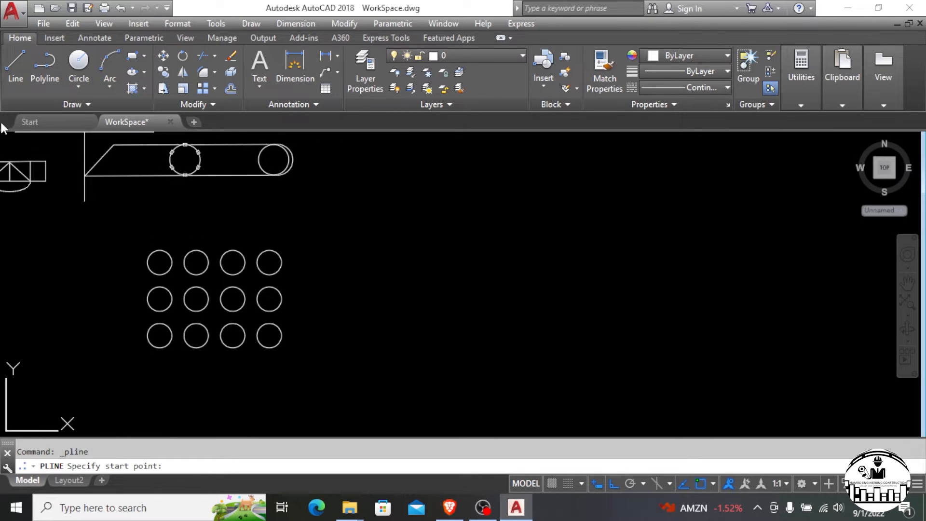
scroll(246, 169, down, 2)
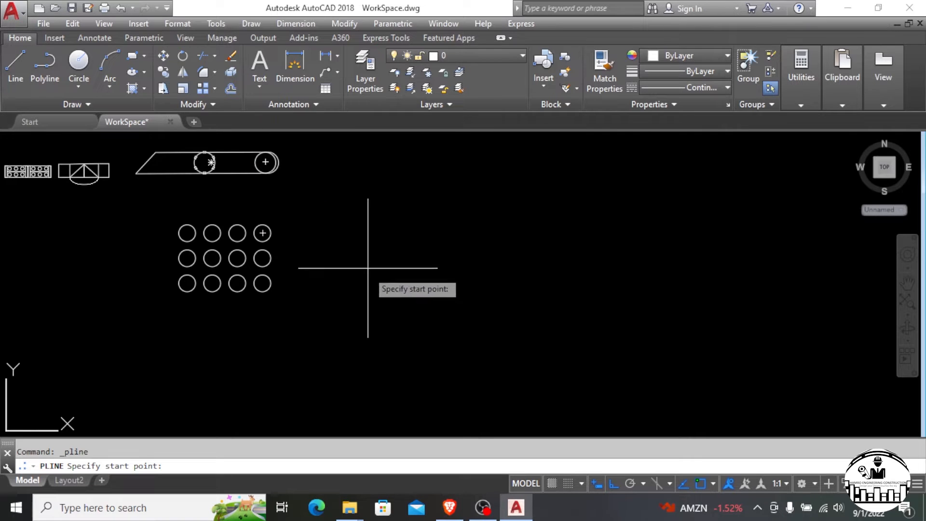
click(363, 285)
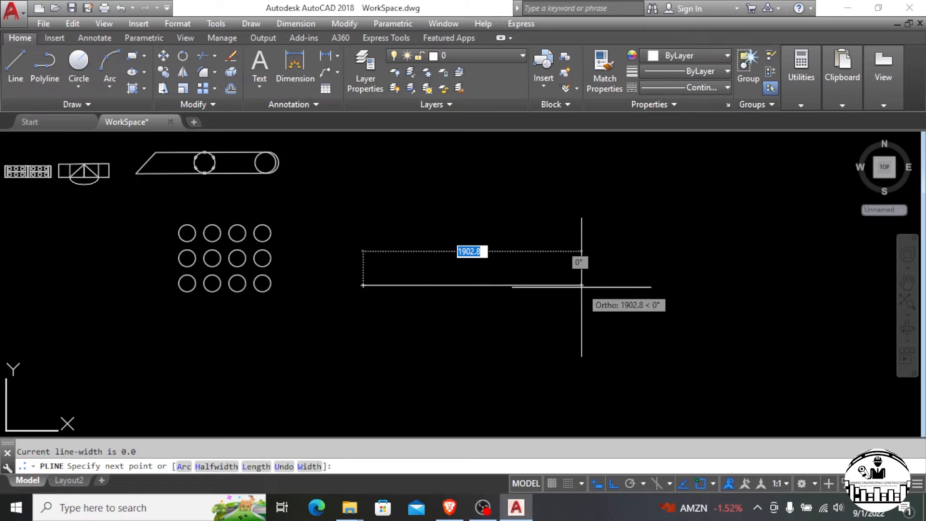
click(562, 285)
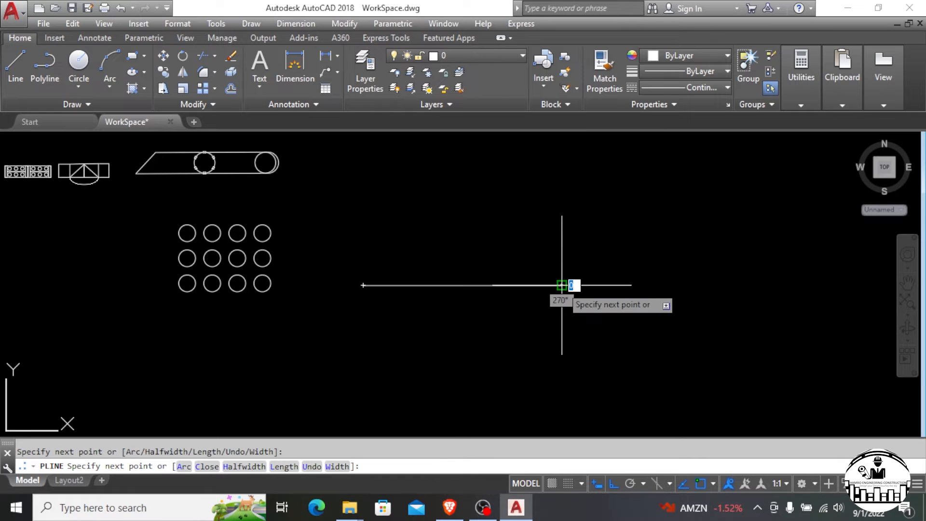
scroll(561, 285, up, 4)
scroll(541, 332, down, 4)
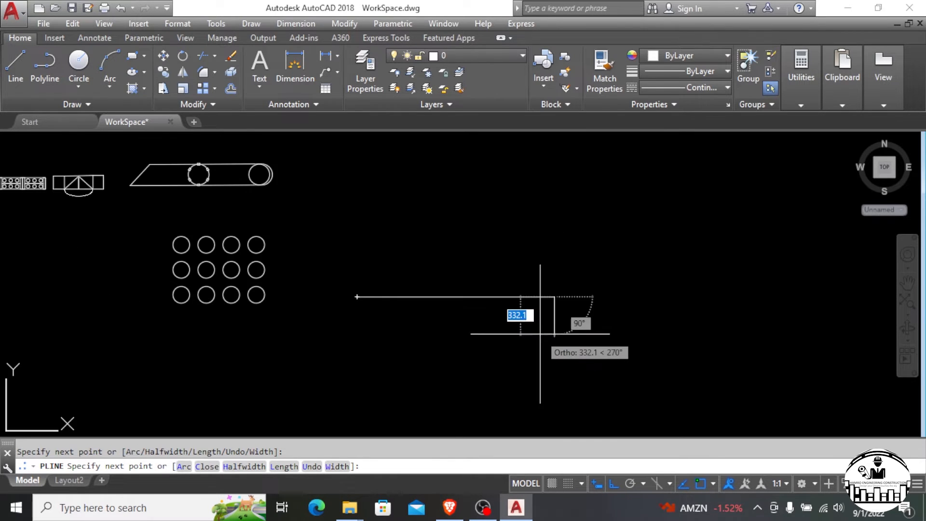
scroll(540, 332, up, 3)
scroll(540, 331, up, 1)
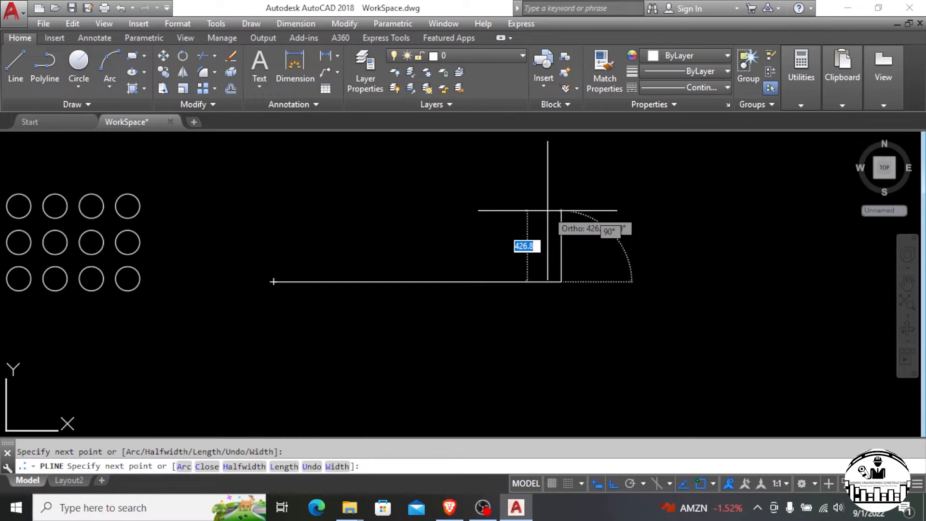
text(a)
key(Return)
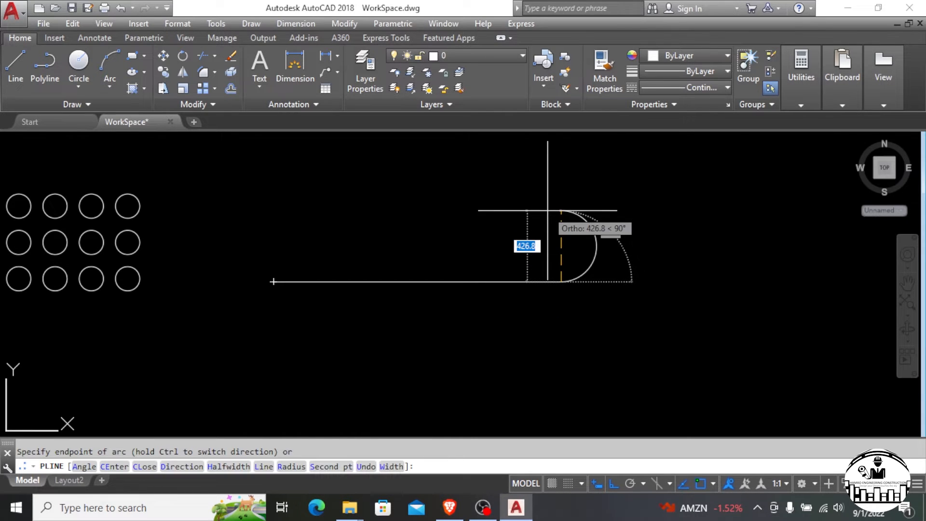
click(546, 165)
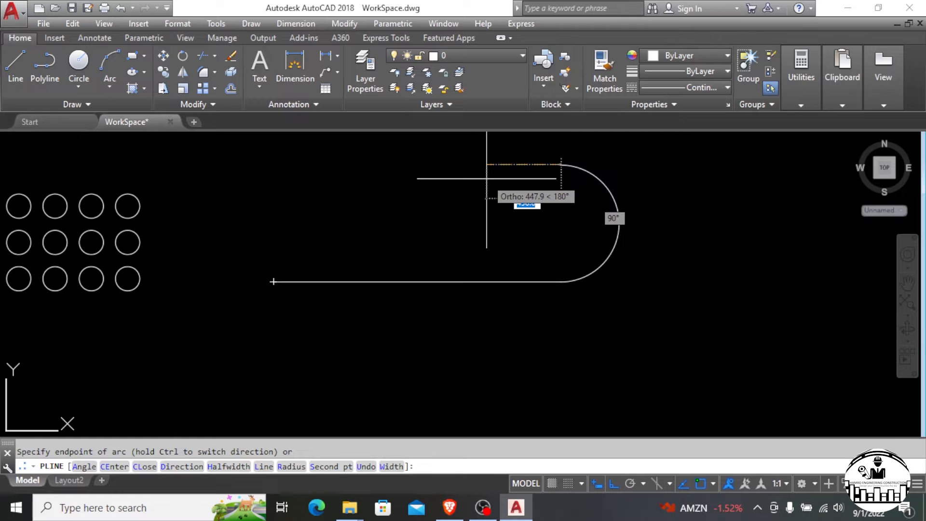
Continue the polyline with a straight segment about 615 units leftward and a smaller semicircular arc curving back down.
text(l)
key(Return)
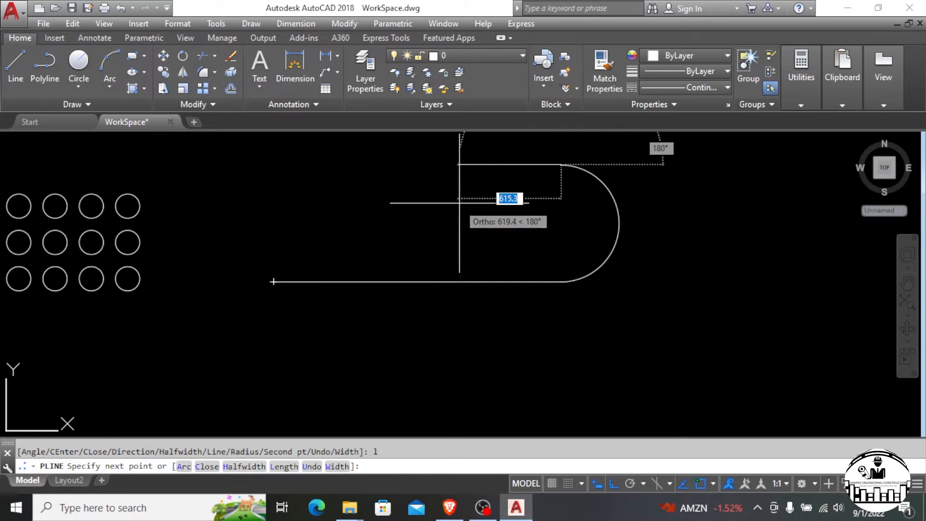
click(459, 184)
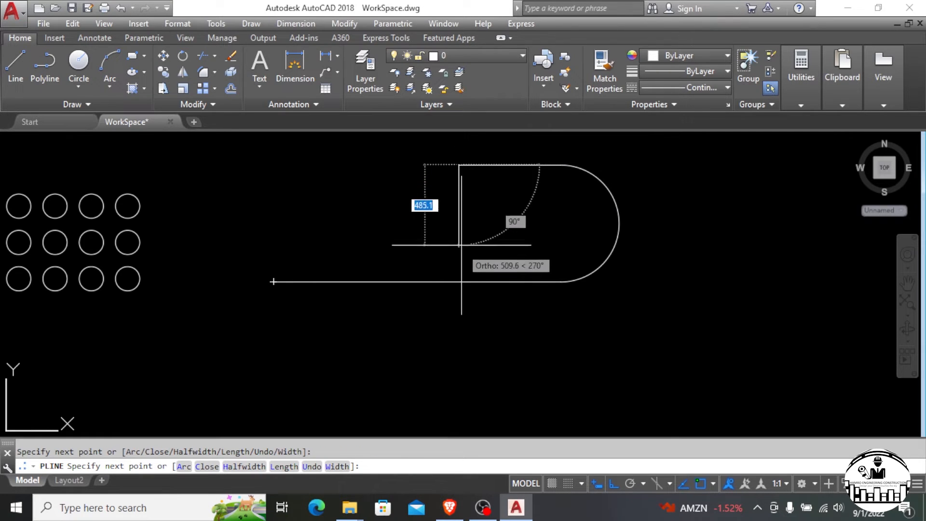
text(a)
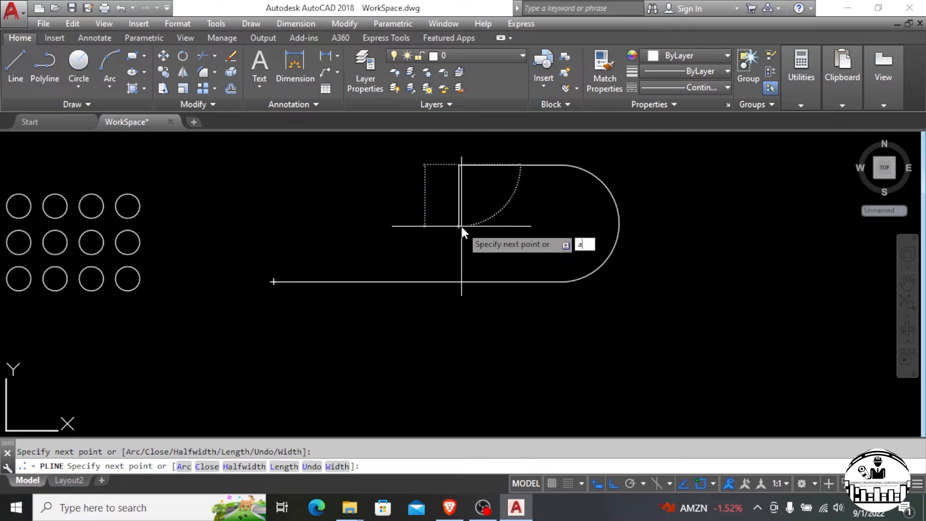
key(Return)
click(448, 240)
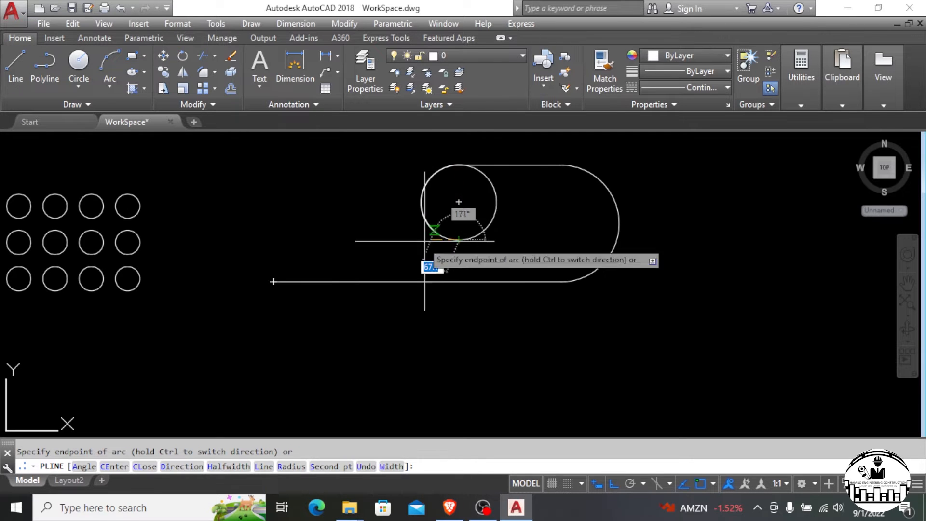
Finish the polyline with a straight segment about 1115 units leftward and an arc of 251.5 units span ending at its start point.
text(l)
key(Return)
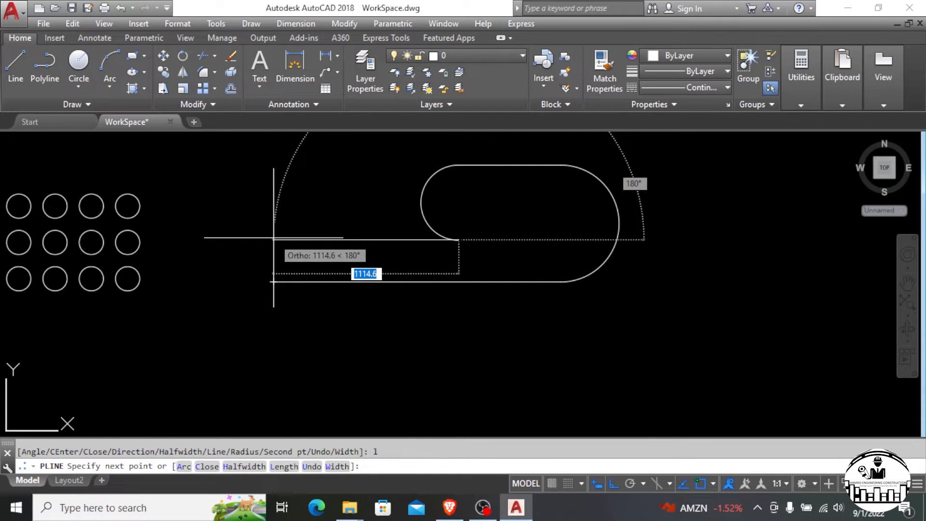
click(274, 240)
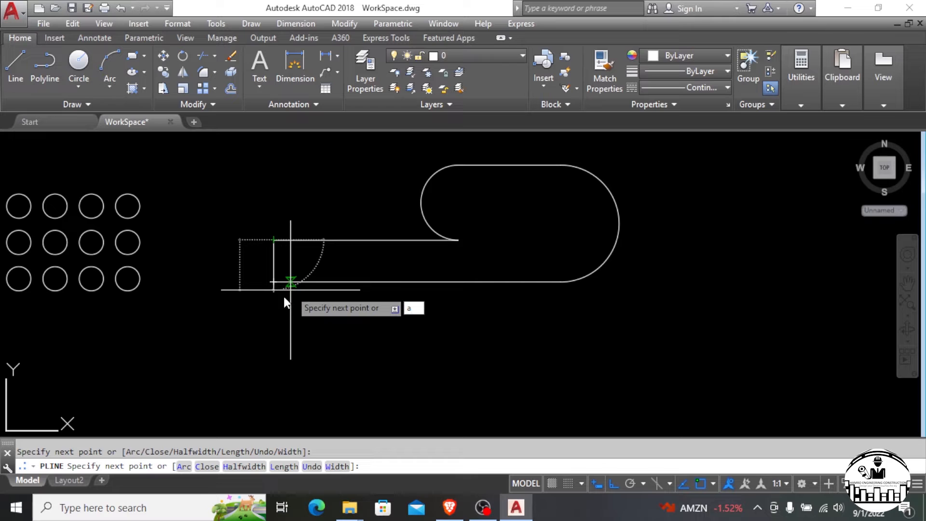
key(Return)
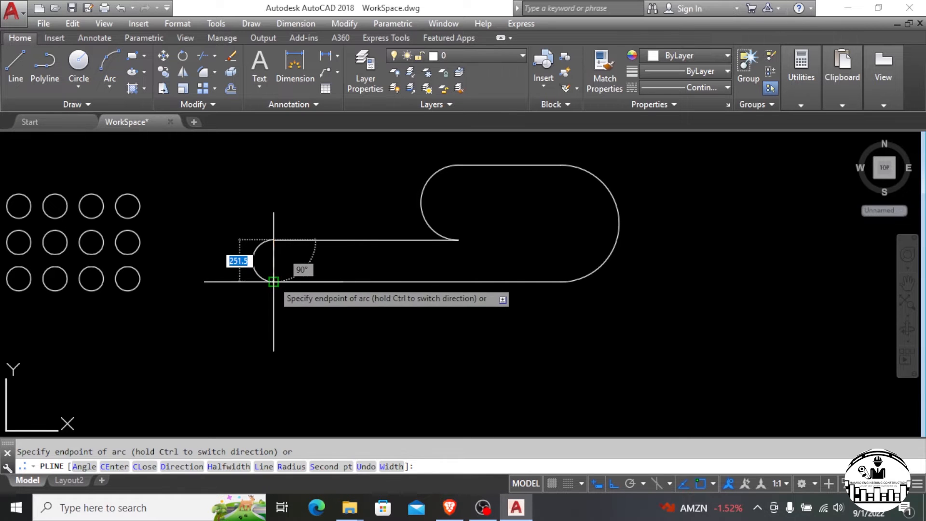
click(274, 281)
key(Escape)
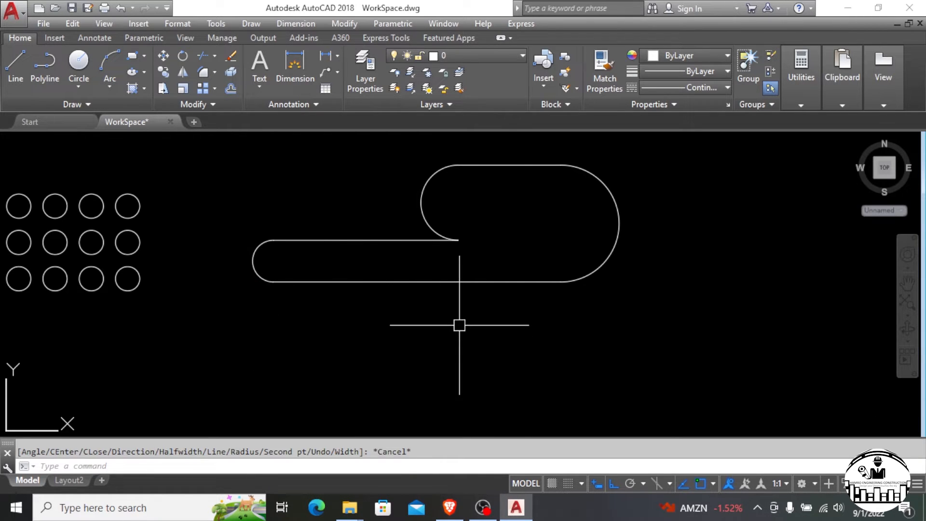
Draw a small circle centered on the polyline's start point at the lower-left end.
scroll(617, 289, down, 1)
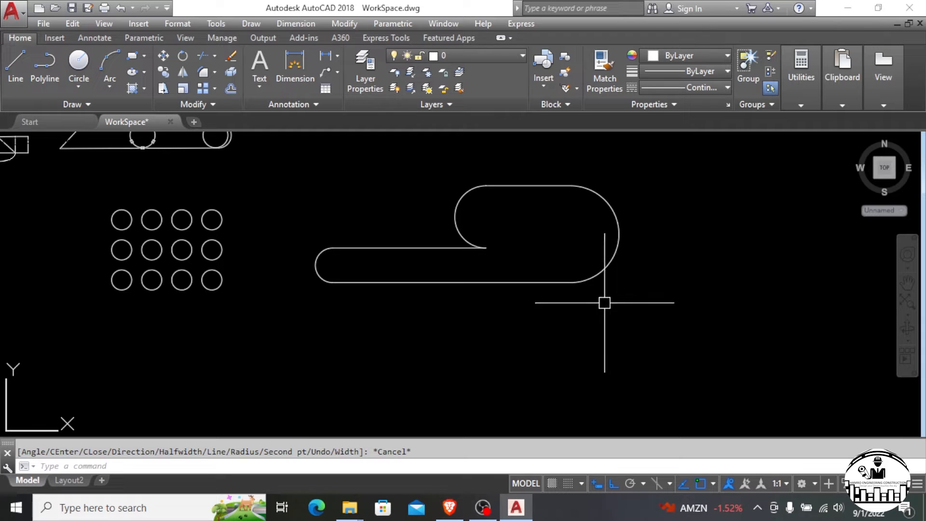
scroll(594, 310, up, 1)
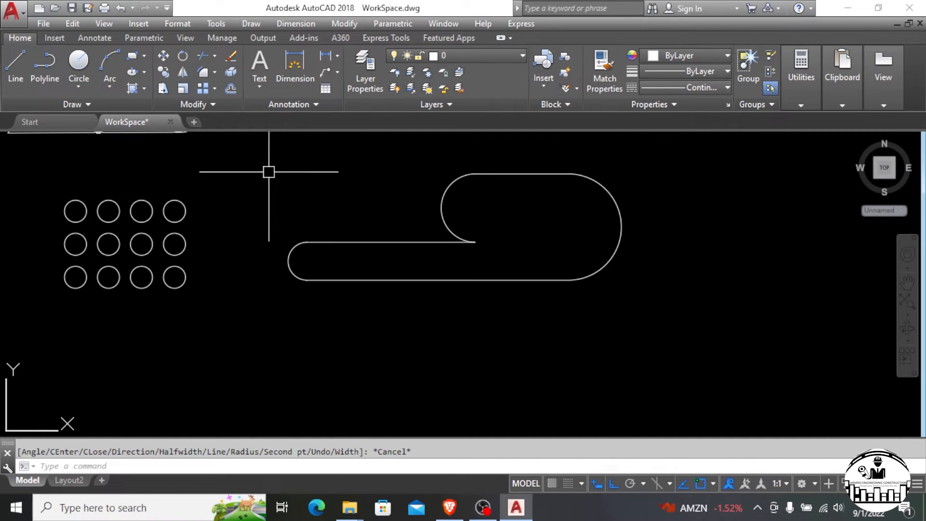
click(80, 59)
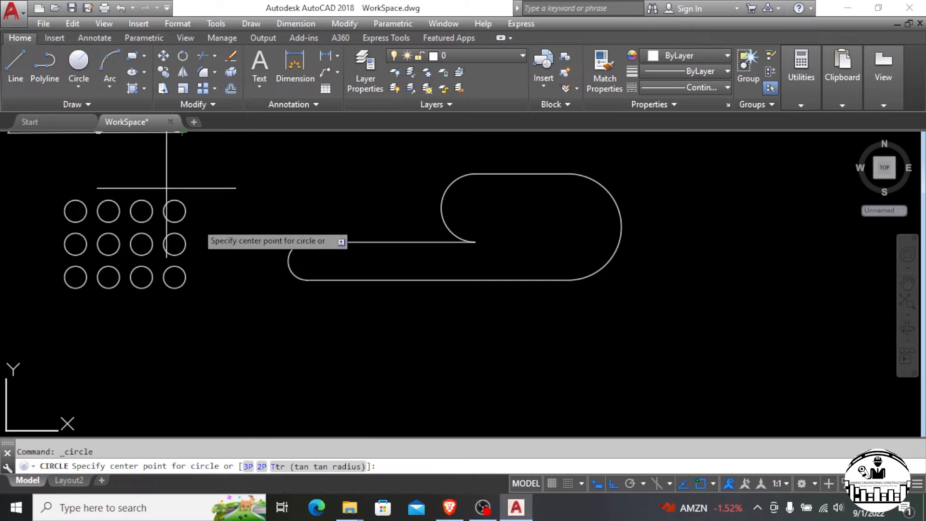
click(308, 282)
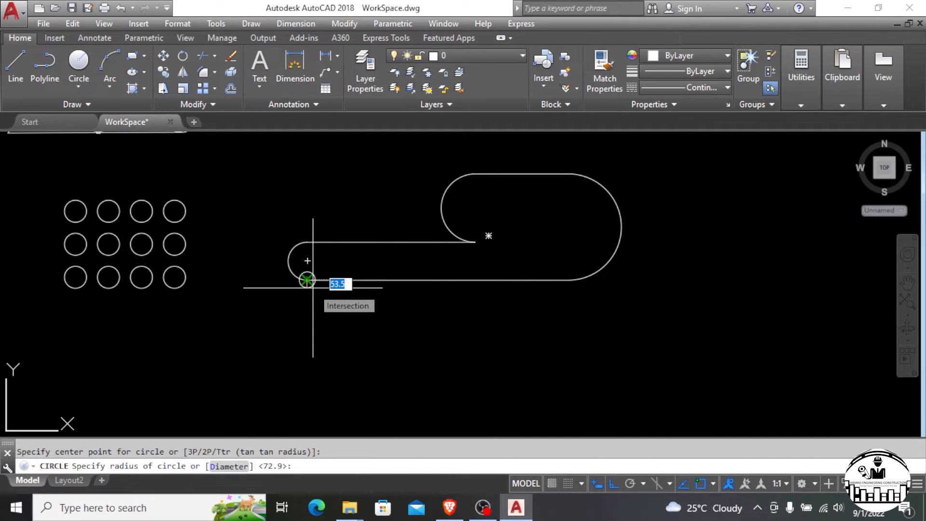
key(Escape)
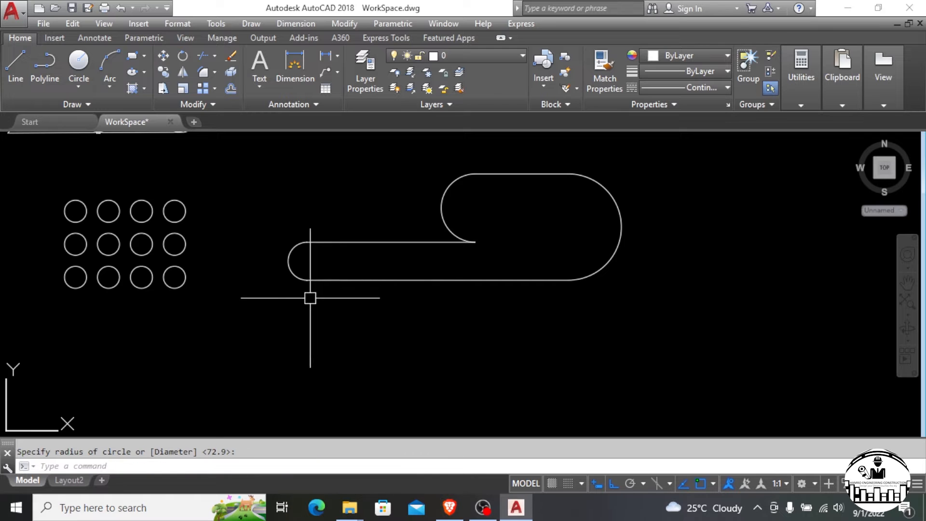
click(80, 63)
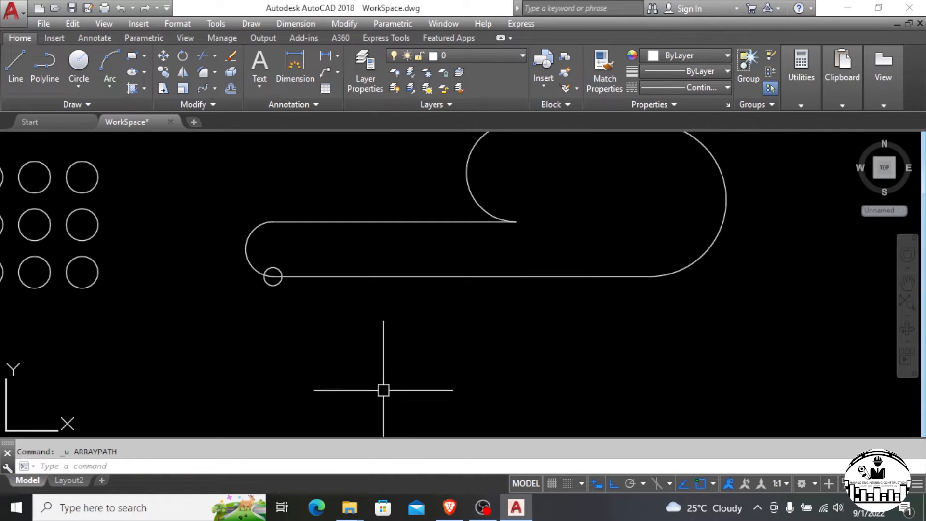
Create an associative path array of the small circle along the whole polyline, with aligned items spaced 124.3 units apart.
scroll(383, 389, down, 2)
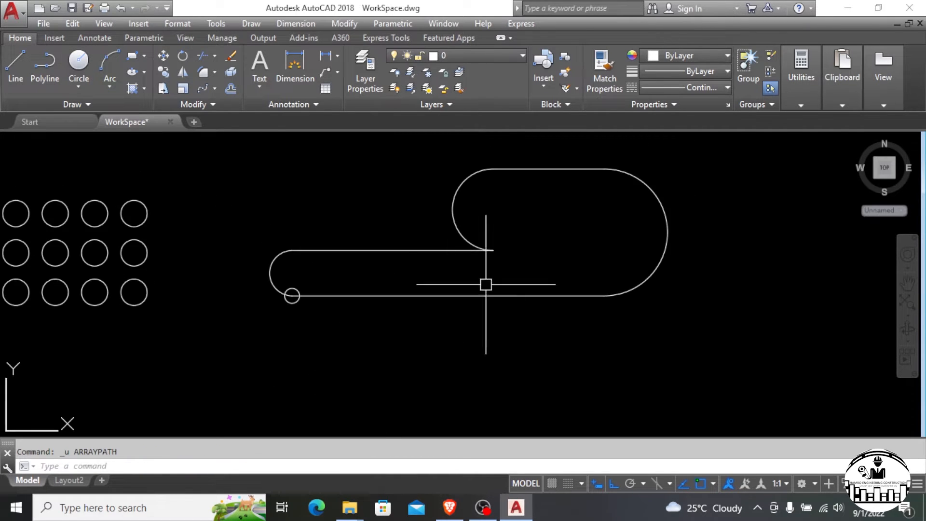
scroll(626, 186, up, 1)
scroll(621, 231, up, 2)
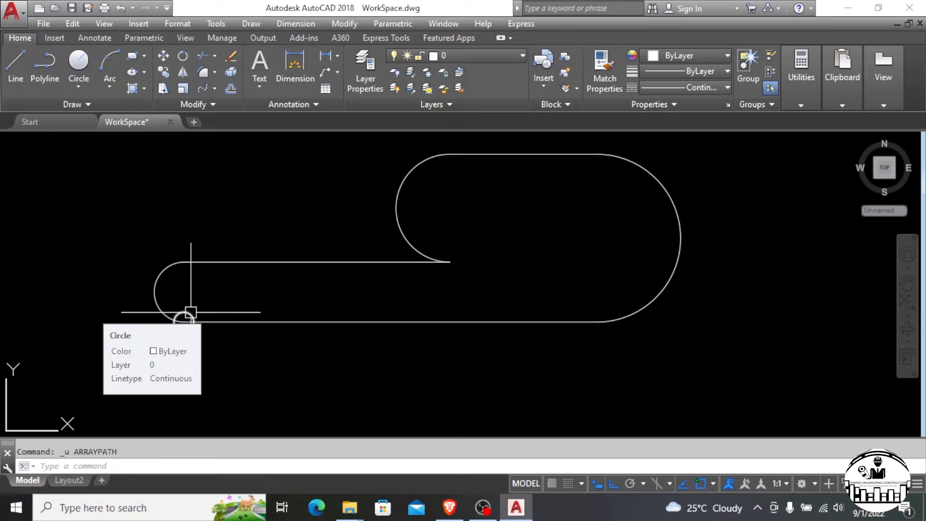
click(190, 313)
key(Escape)
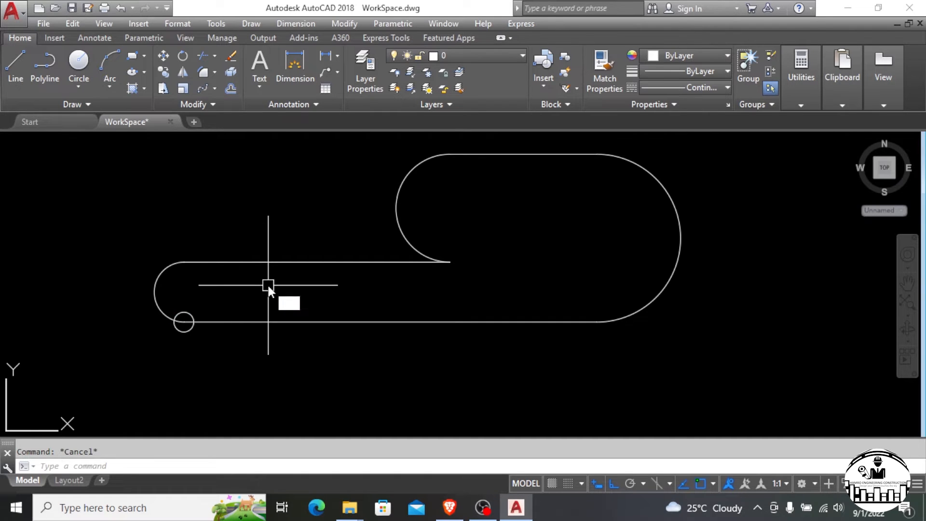
text(PATH)
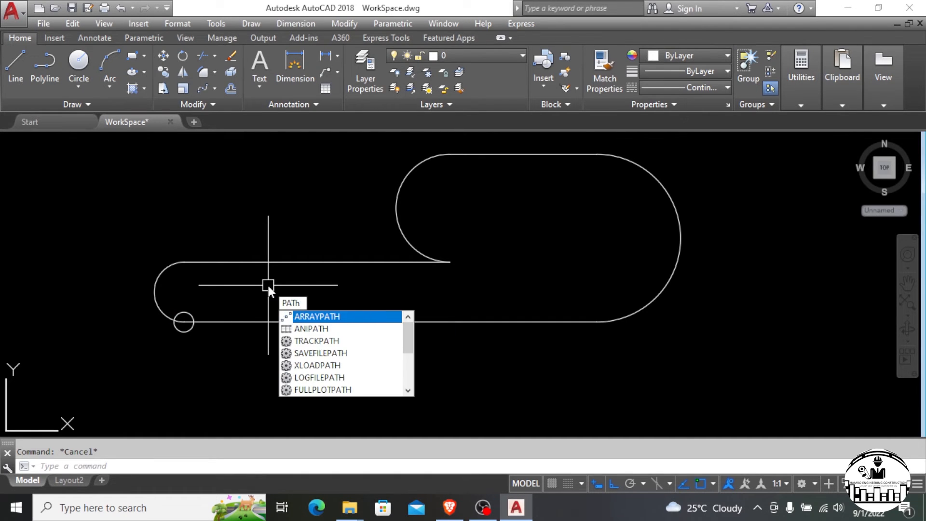
click(328, 317)
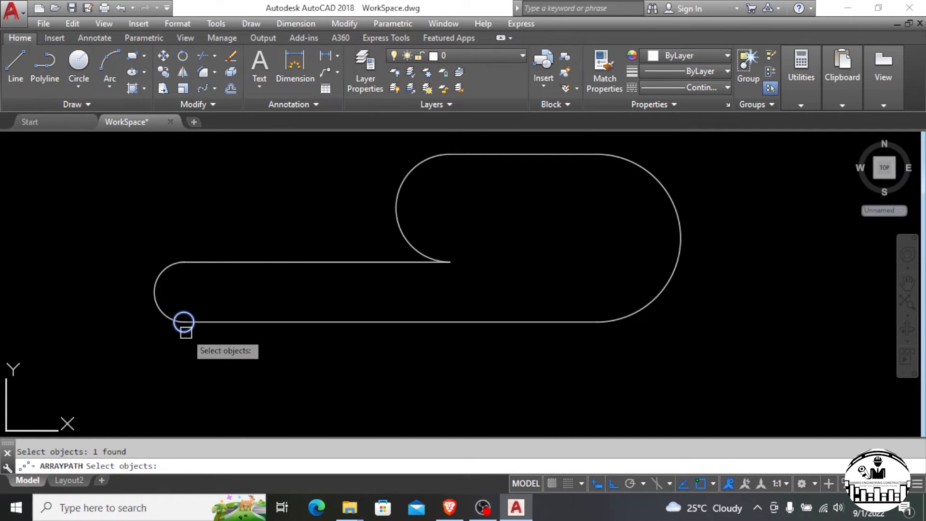
key(Return)
click(211, 322)
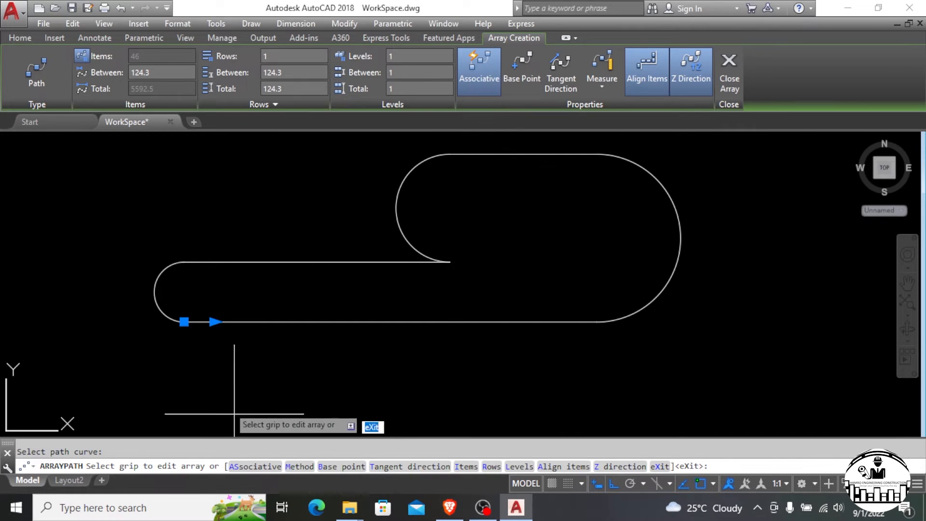
key(Return)
scroll(372, 372, down, 1)
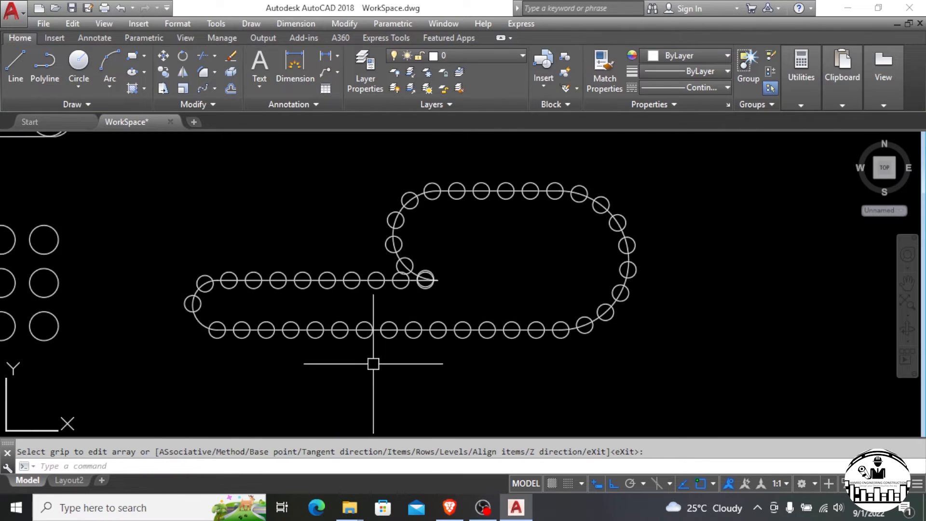
scroll(572, 201, down, 2)
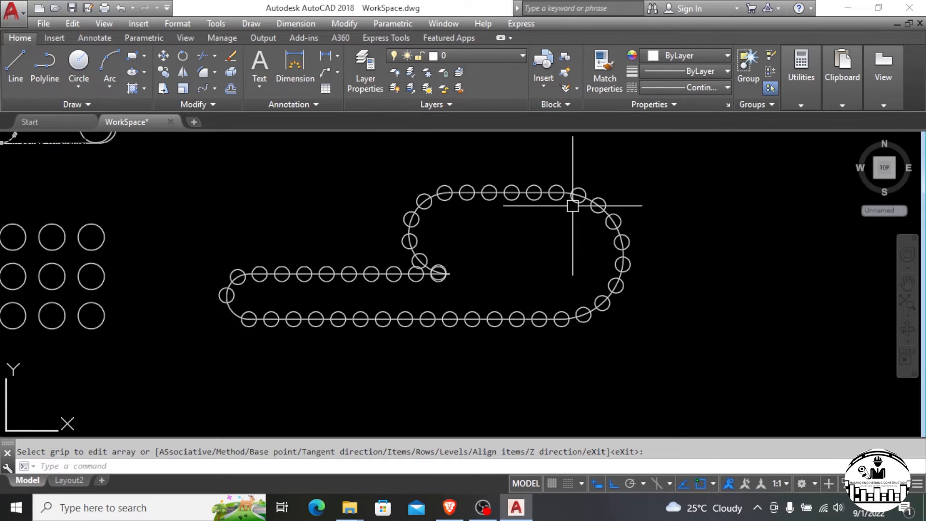
scroll(572, 205, down, 1)
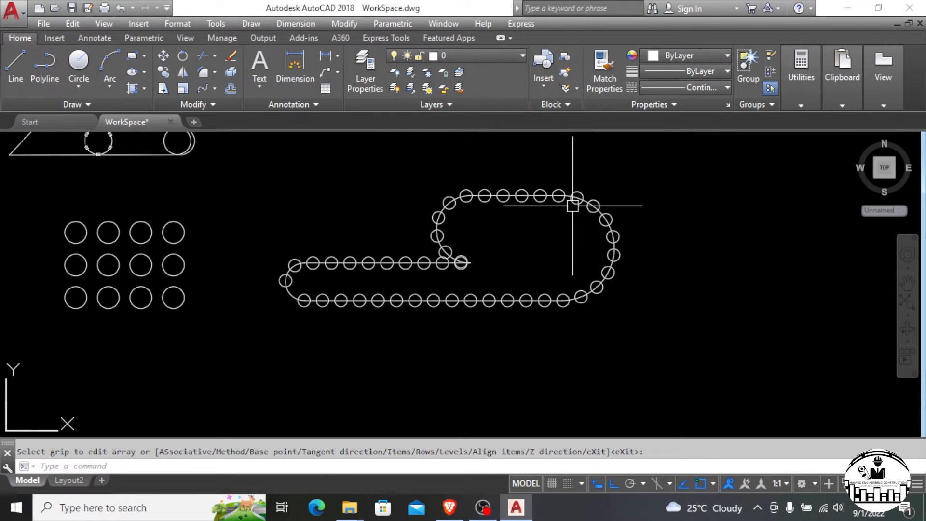
Undo the last Offset command.
scroll(330, 351, down, 2)
scroll(418, 291, up, 1)
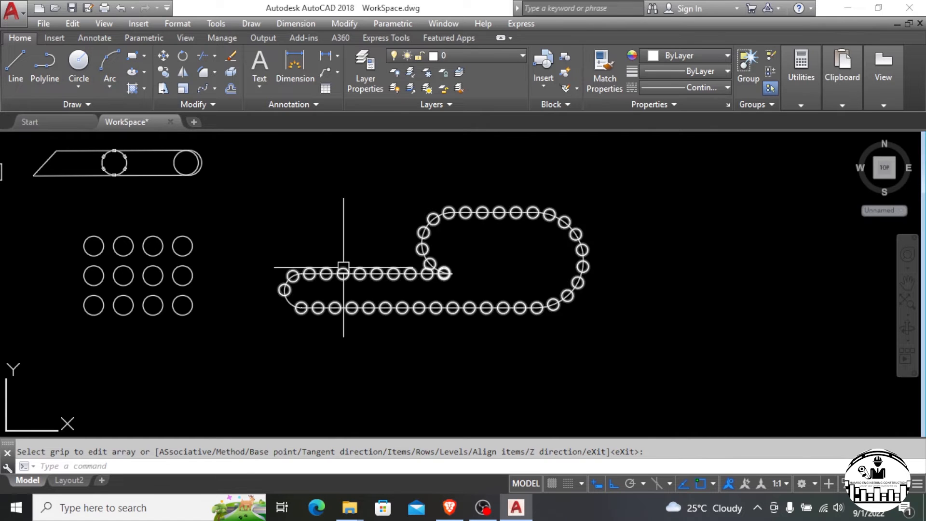
key(ctrl+z)
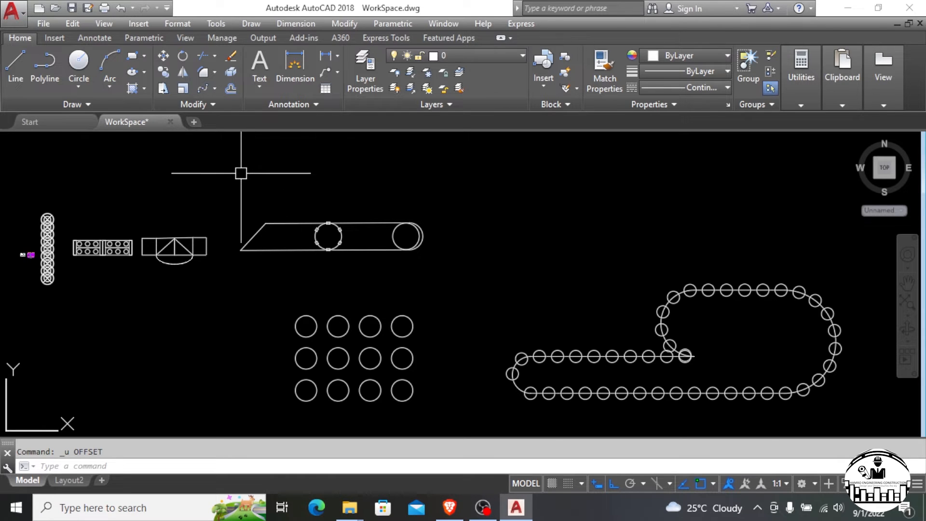
scroll(150, 176, down, 1)
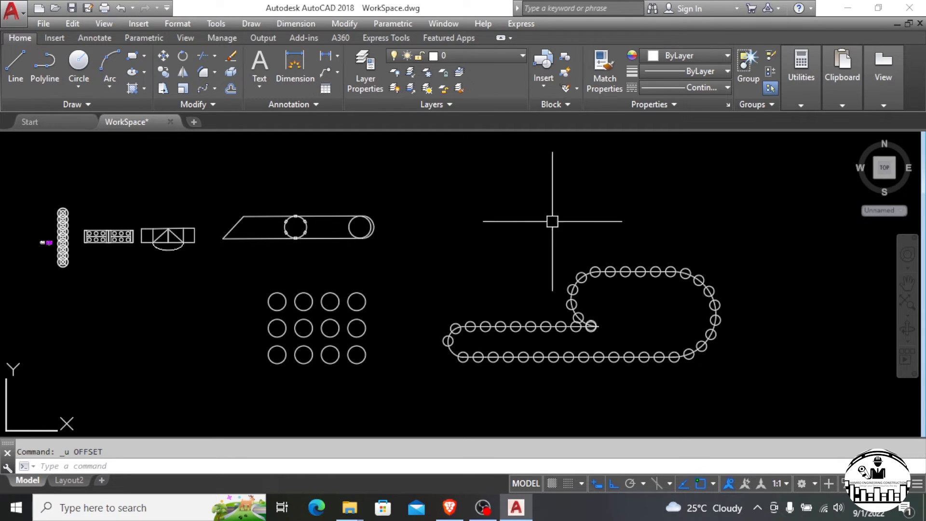
Draw a small rectangle in the empty area above the path array of circles.
scroll(602, 230, up, 1)
scroll(602, 230, up, 2)
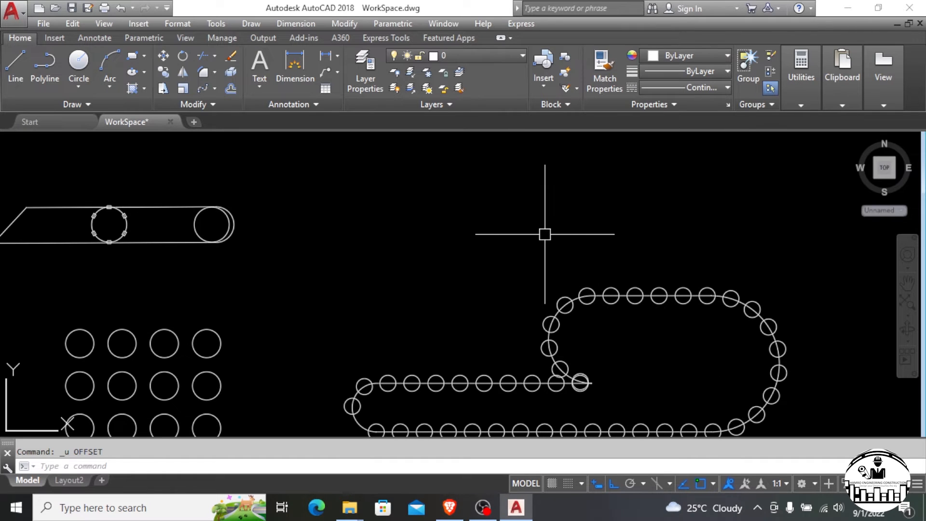
click(428, 218)
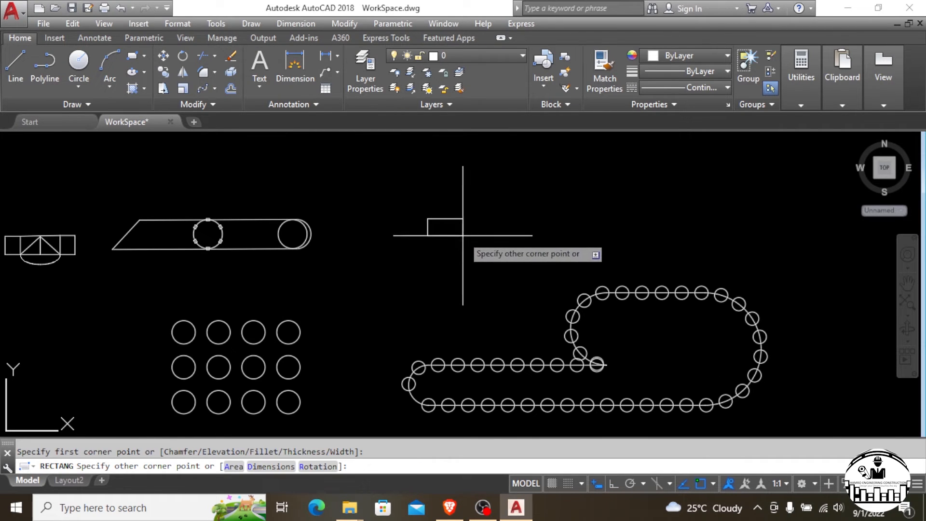
click(473, 245)
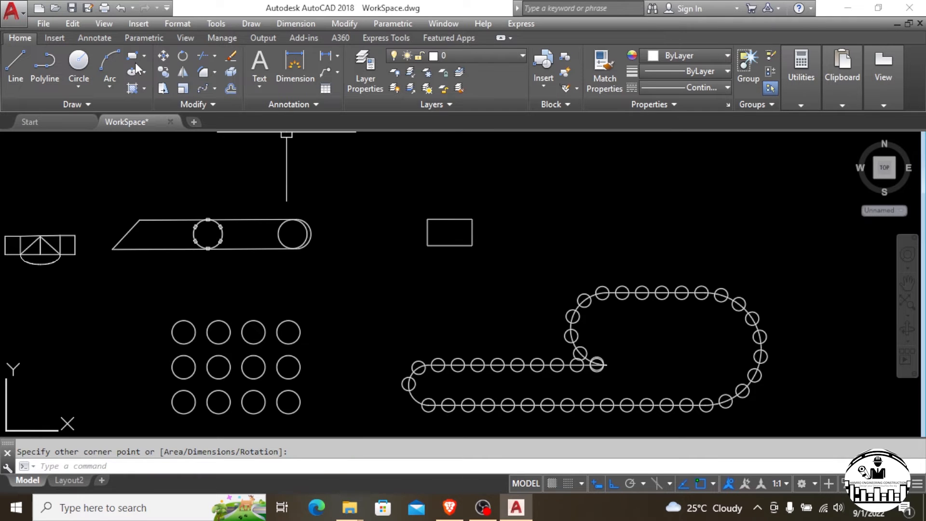
click(81, 62)
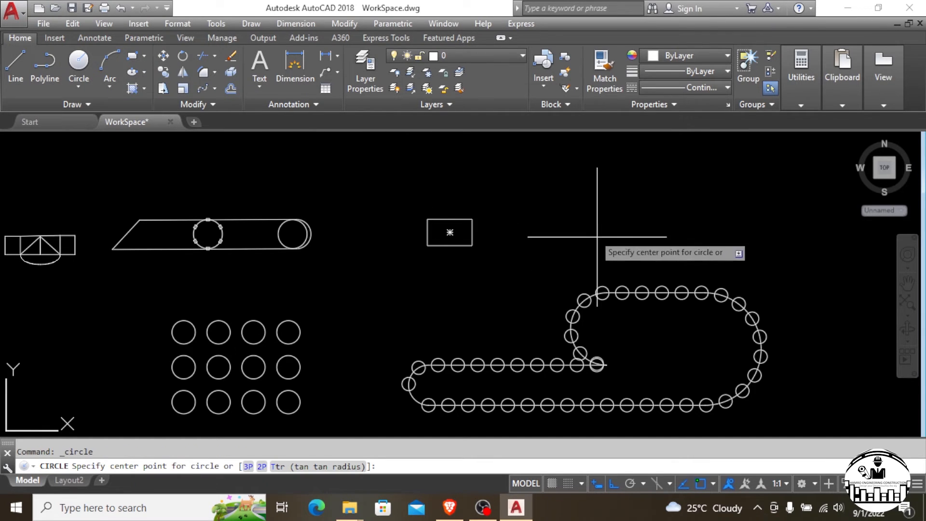
click(561, 223)
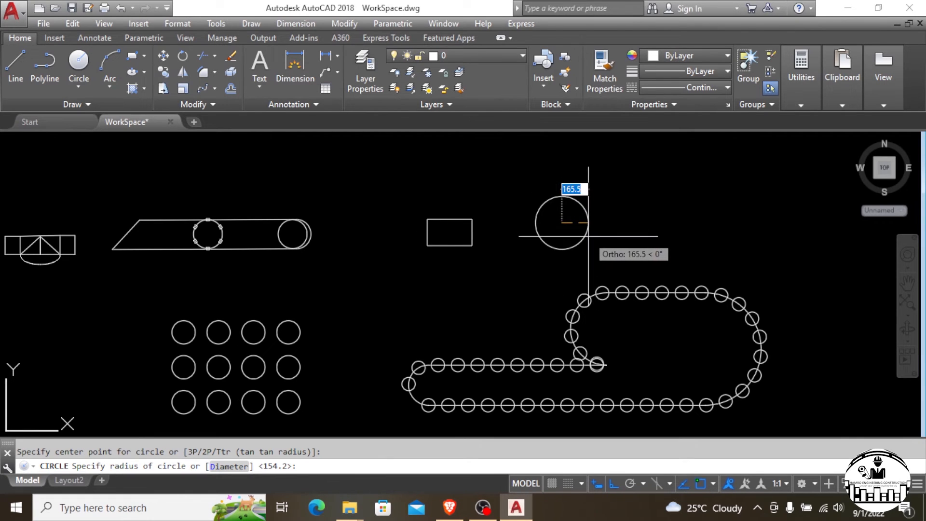
key(Escape)
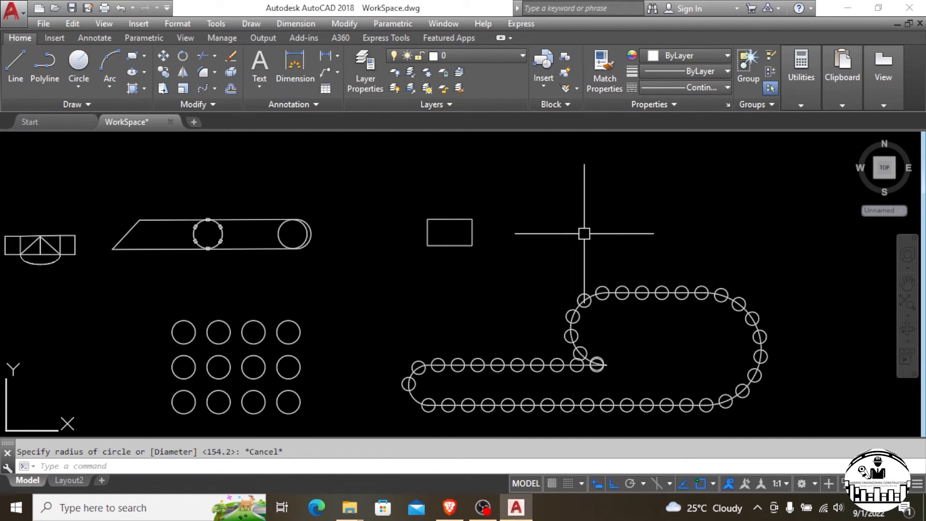
Draw a circle inside the large rounded loop of the path array.
key(space)
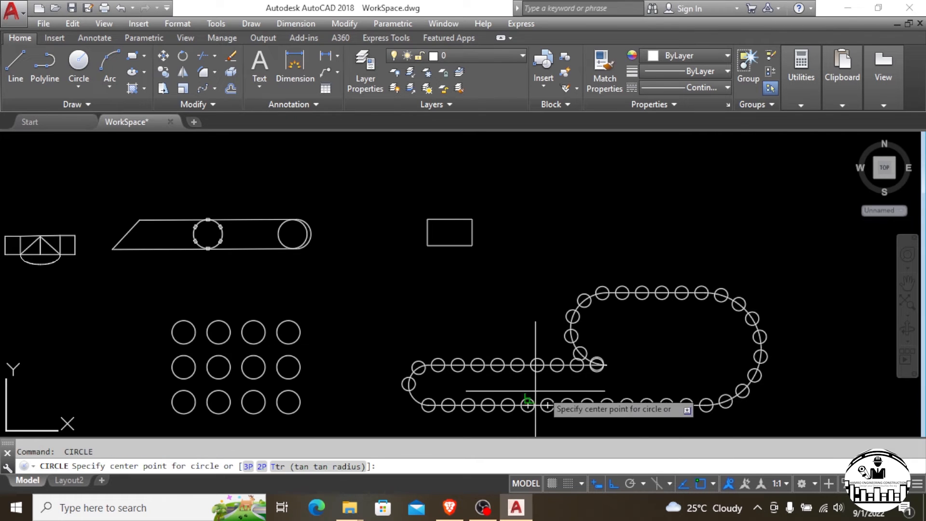
click(669, 344)
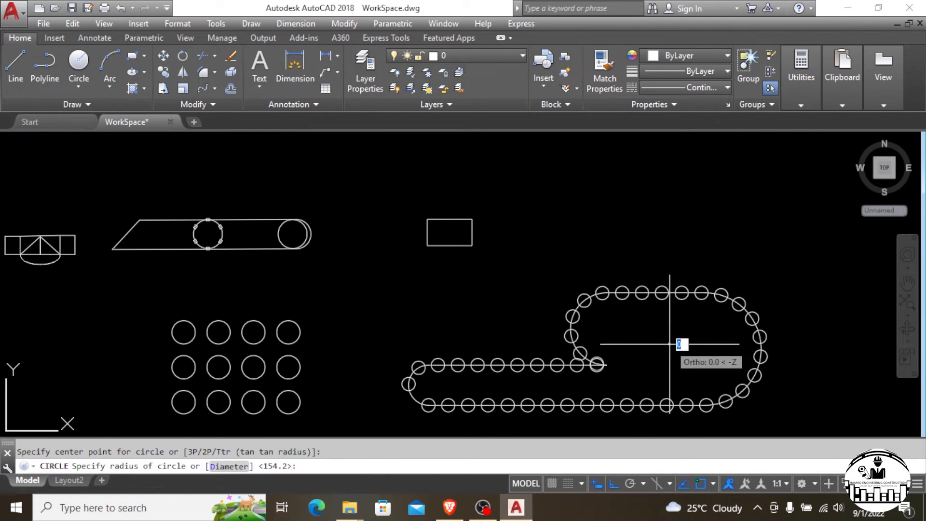
click(700, 374)
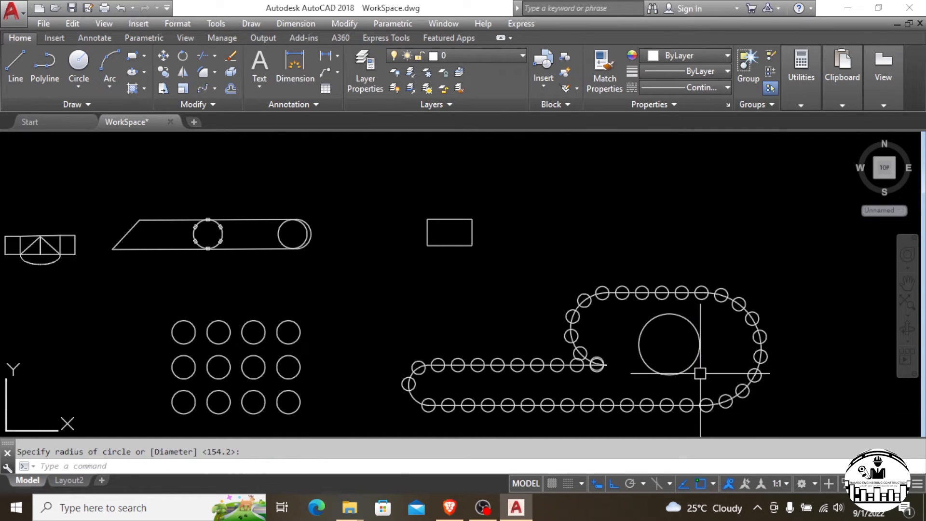
key(Escape)
Erase the small rectangle above the path array.
click(502, 205)
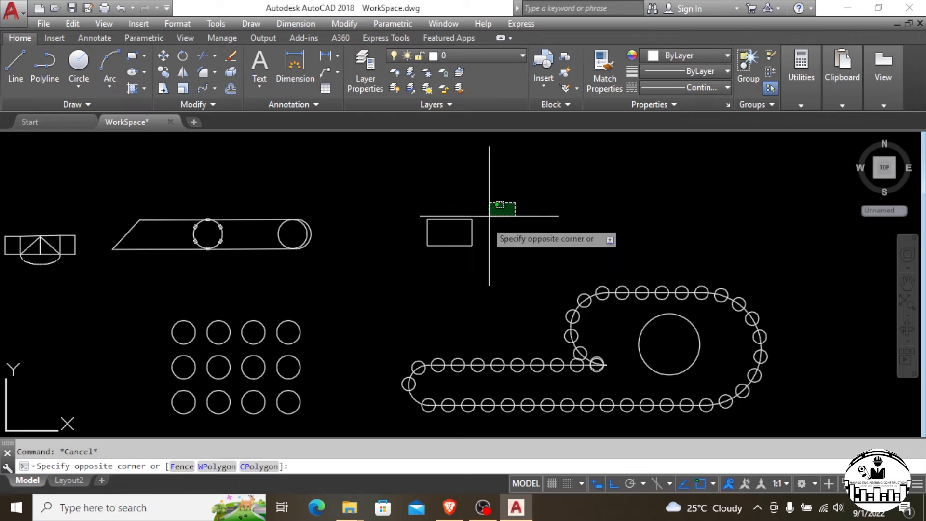
click(404, 250)
key(Delete)
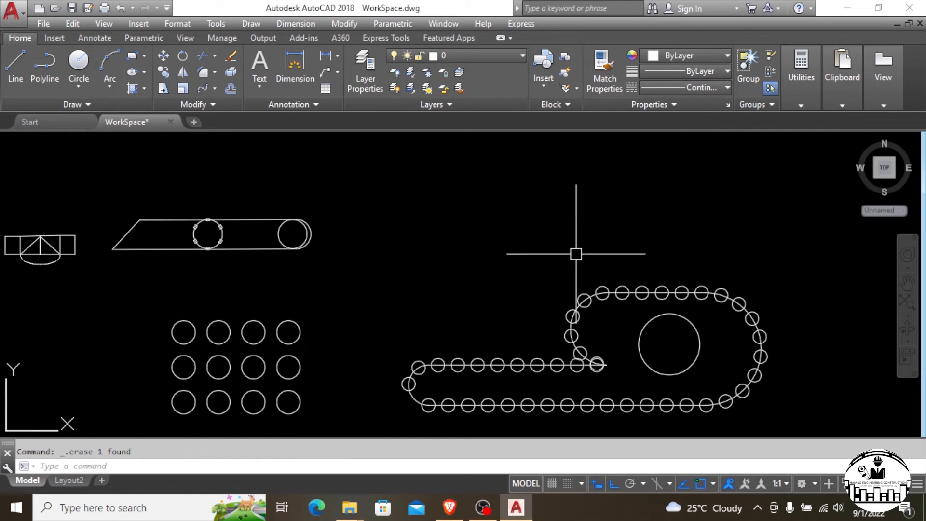
Offset the circle inside the loop inward at a distance of 15 units.
text(of)
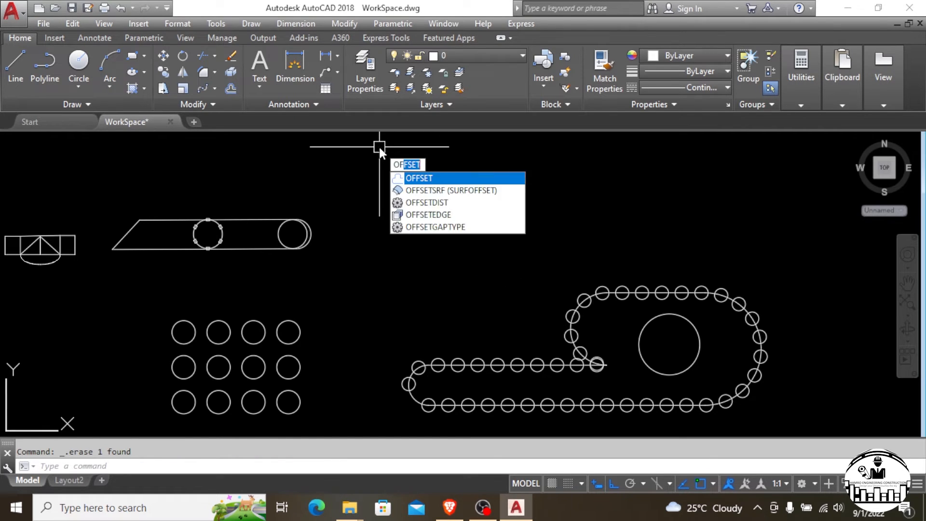
key(Return)
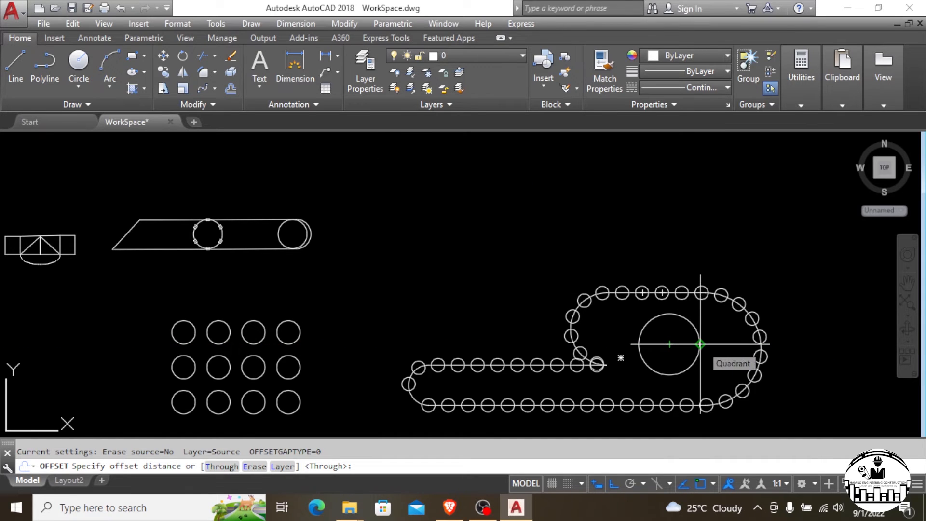
click(700, 343)
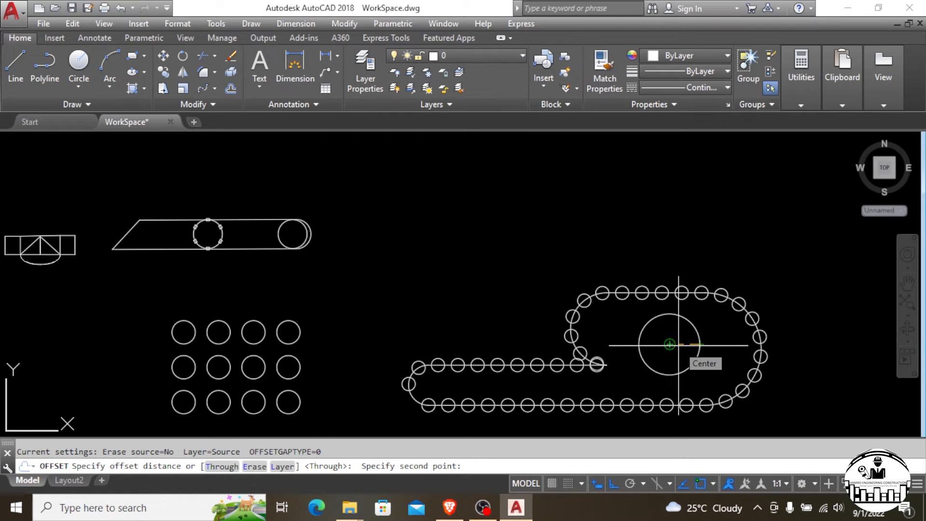
key(Return)
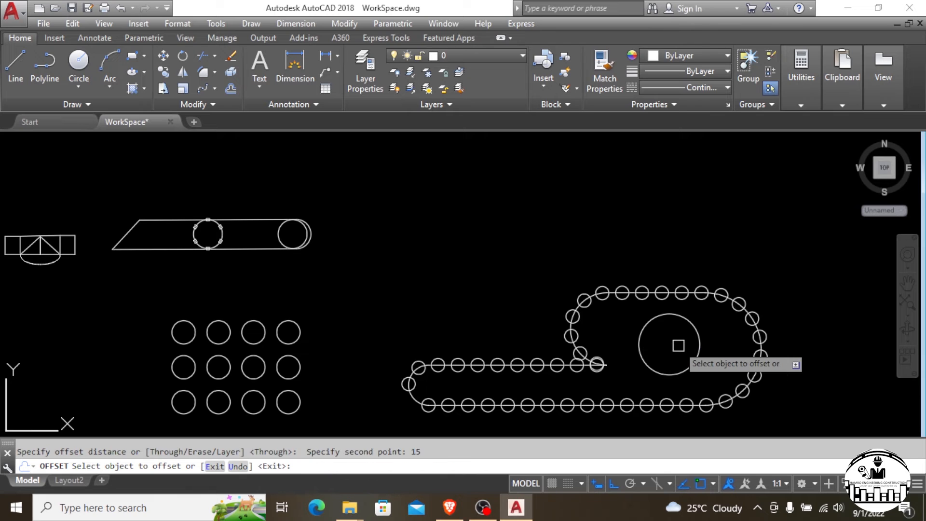
click(677, 373)
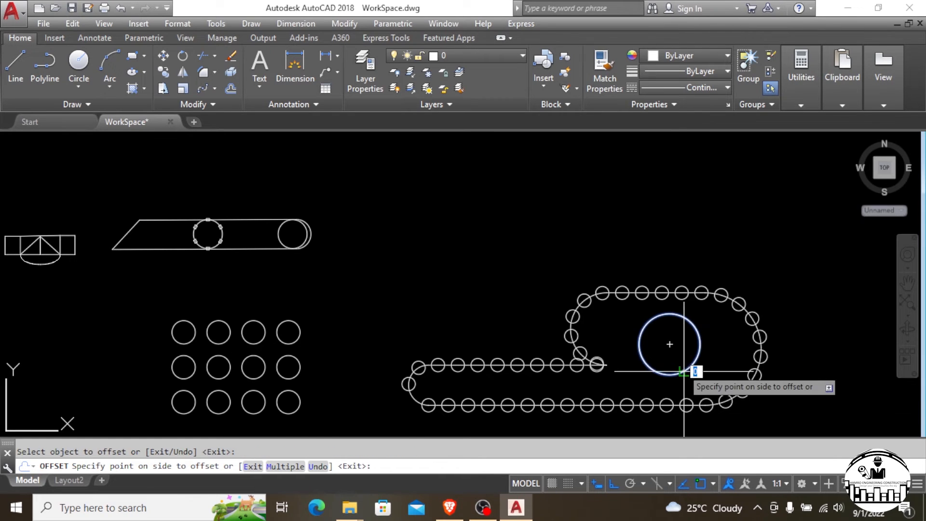
click(671, 351)
scroll(692, 328, up, 4)
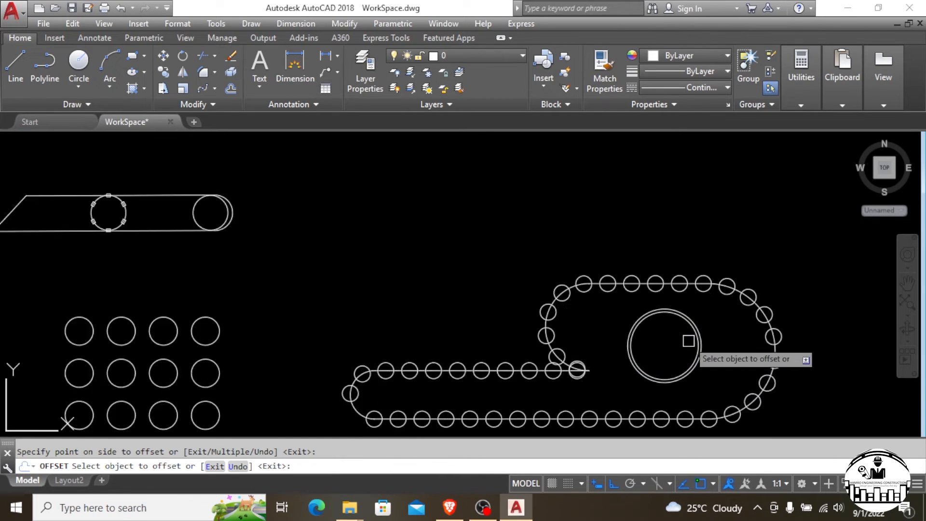
Offset the innermost circle inward five more times at the 15-unit distance to form evenly spaced concentric rings.
click(692, 326)
click(653, 344)
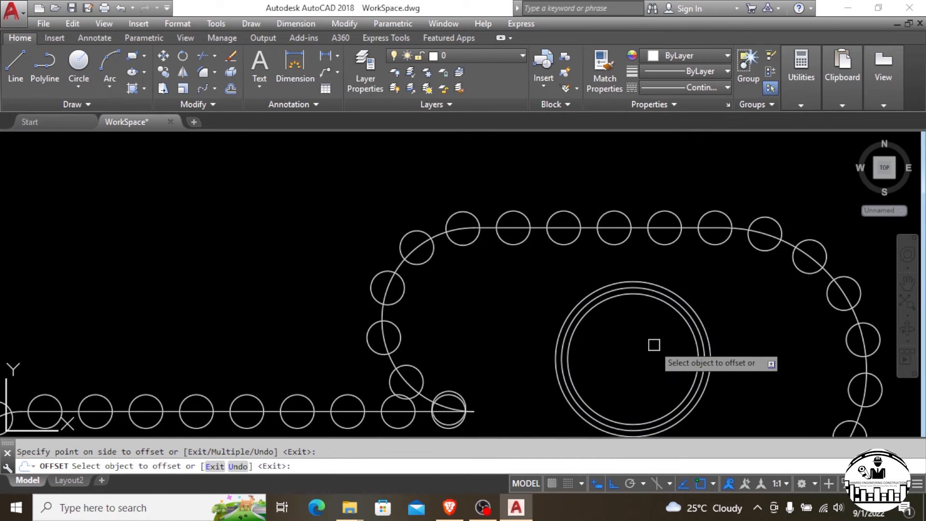
click(684, 324)
click(666, 331)
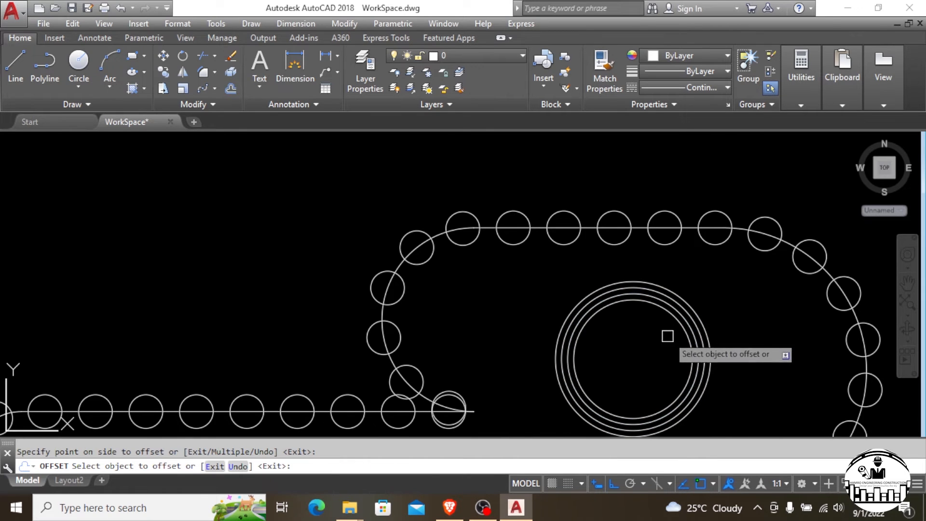
click(680, 328)
click(676, 343)
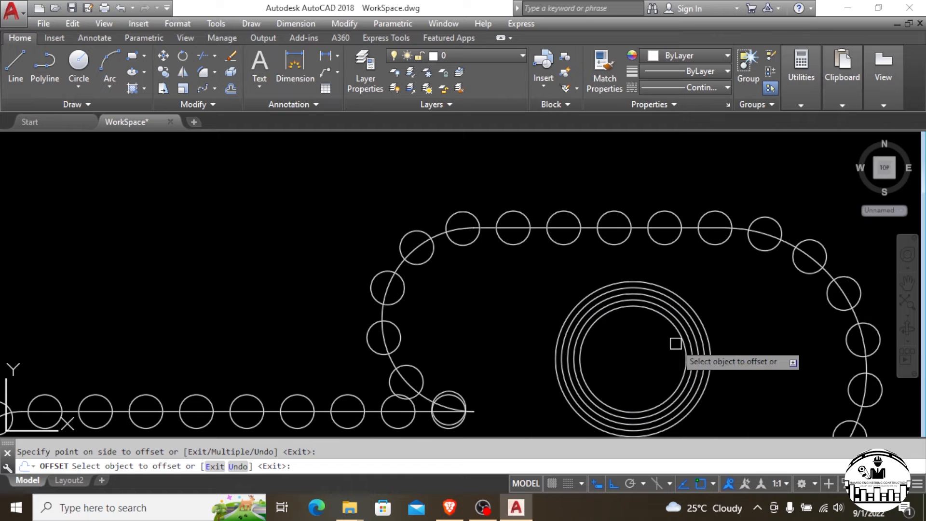
click(678, 337)
click(629, 361)
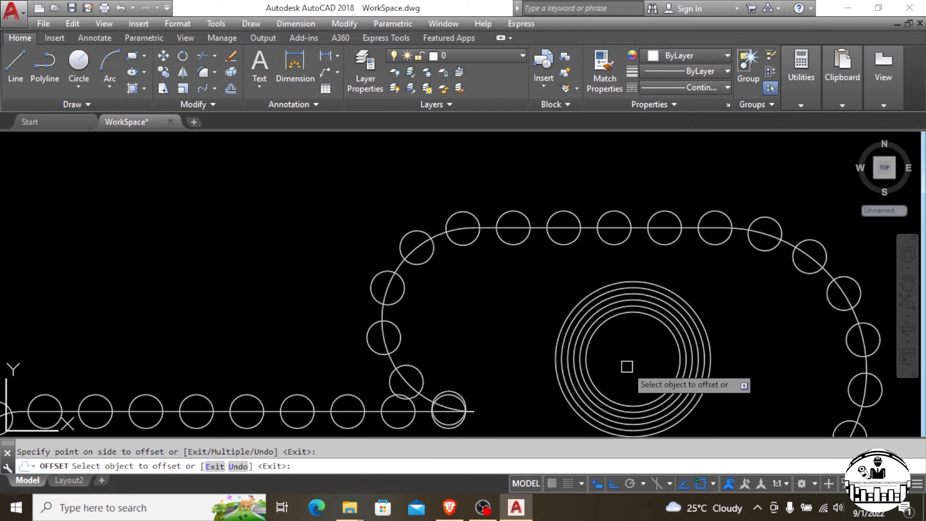
click(679, 336)
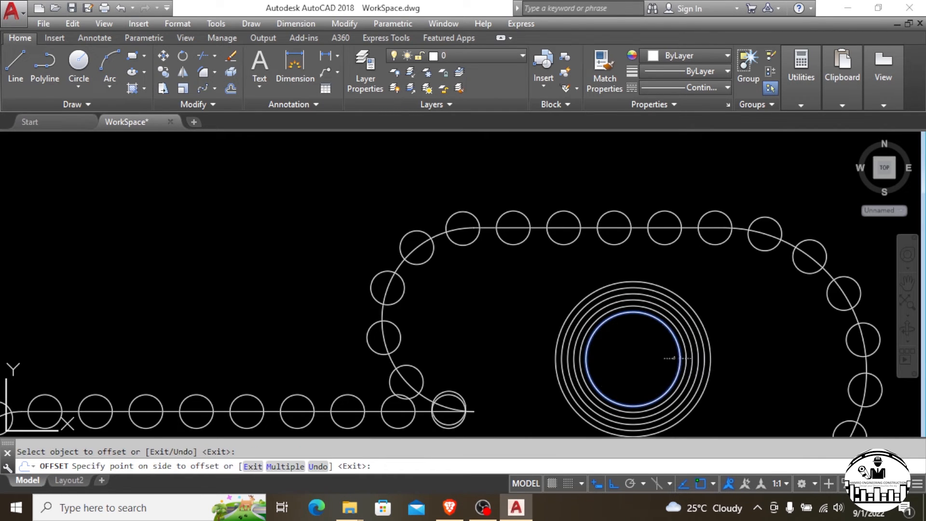
click(631, 359)
Offset the outermost circle outward four times at the 15-unit distance and end the Offset command.
click(705, 323)
click(708, 331)
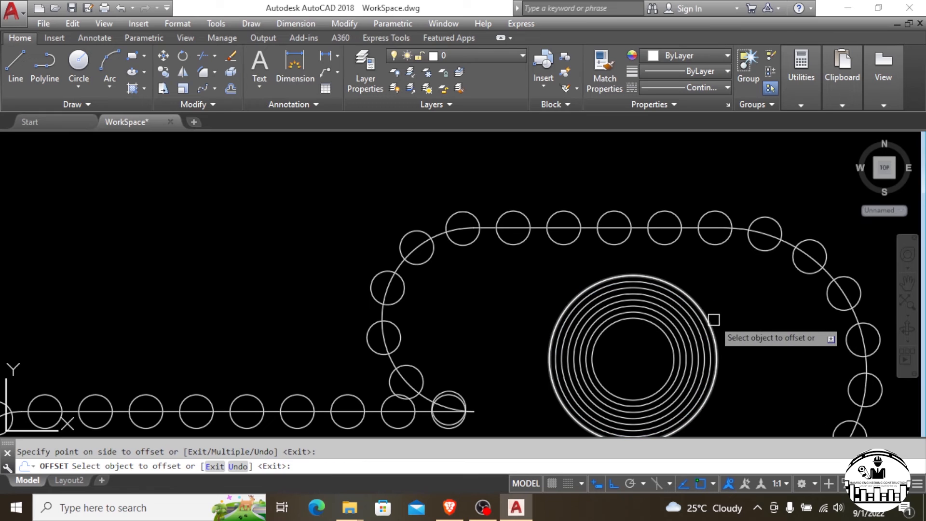
click(714, 320)
click(713, 322)
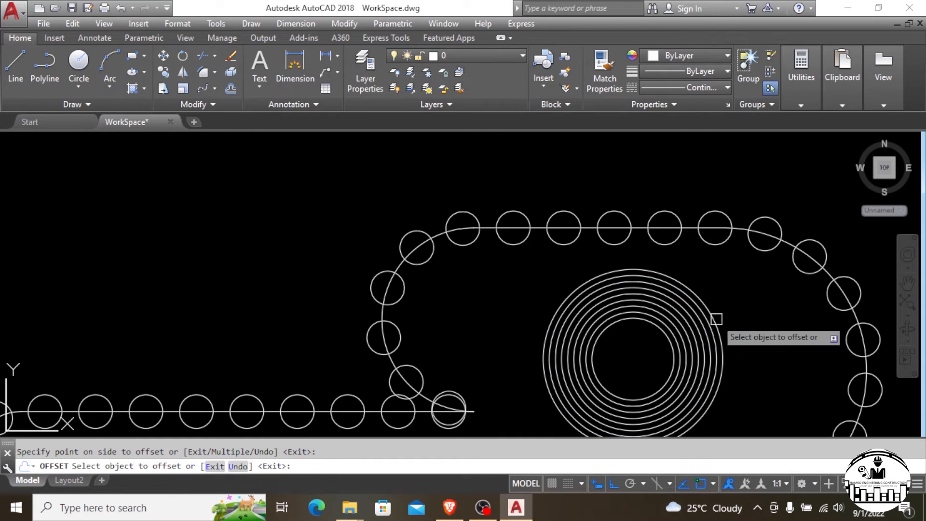
click(715, 320)
click(716, 319)
click(713, 301)
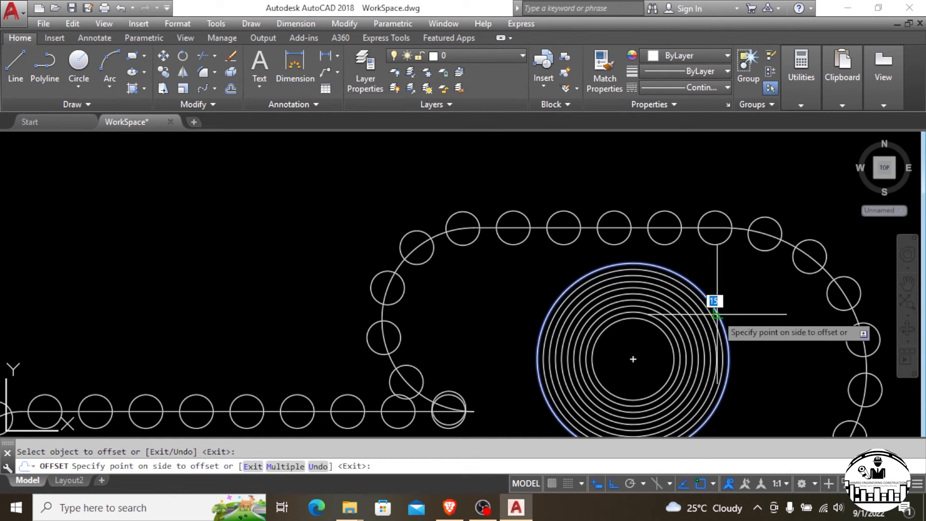
click(716, 297)
scroll(498, 263, down, 4)
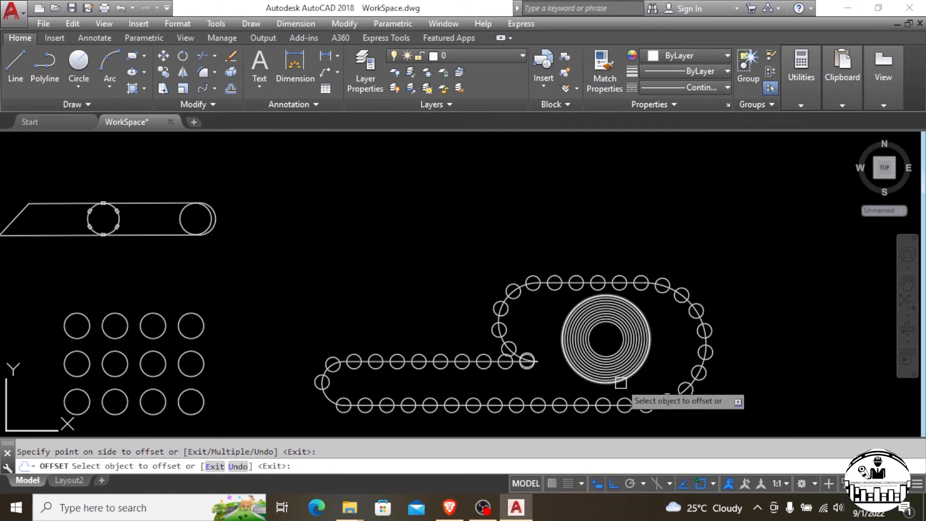
key(Escape)
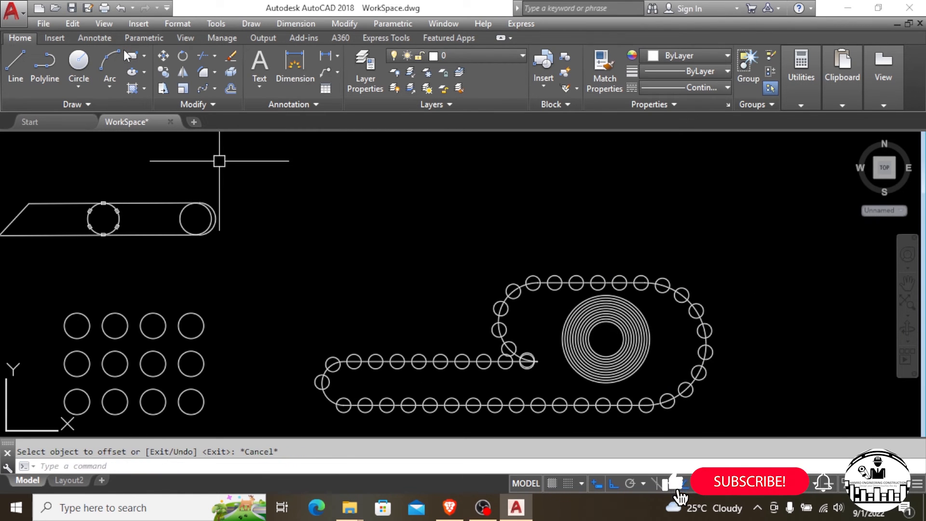
click(132, 56)
click(44, 61)
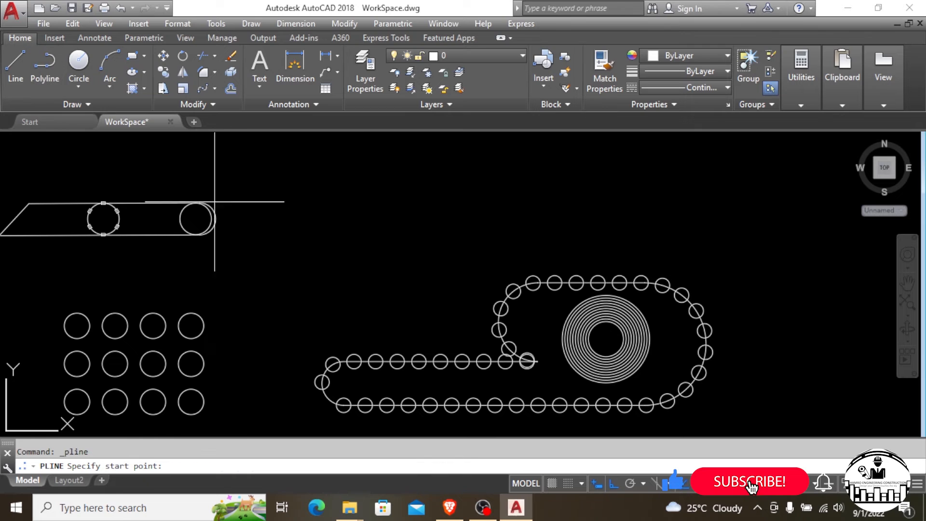
click(361, 186)
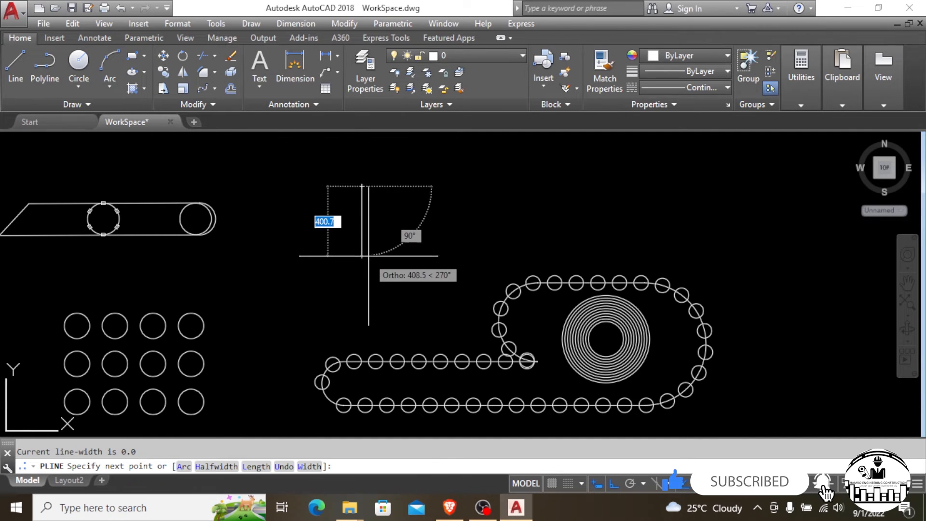
key(Escape)
Draw a polyline down beside the circle grid and along beneath it, stepping in and out to form the notched bottom edge.
scroll(430, 190, down, 2)
scroll(187, 301, up, 1)
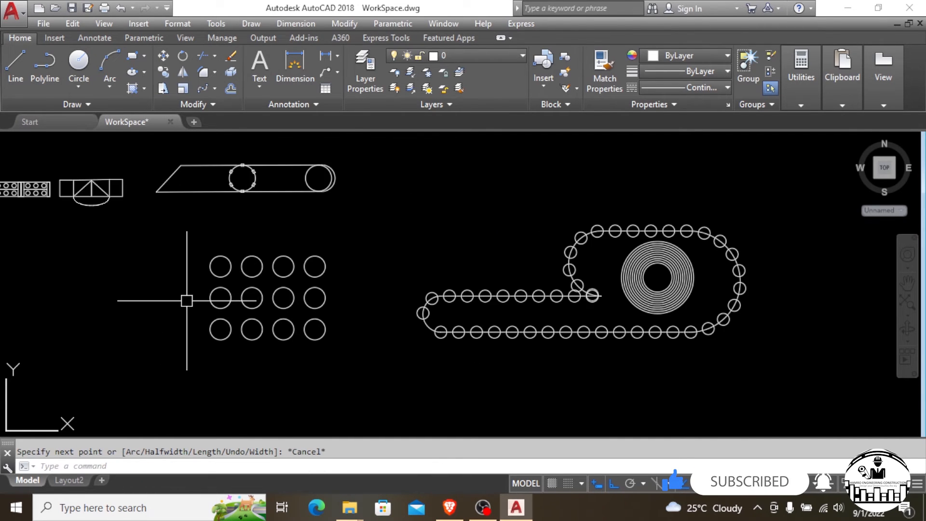
click(44, 62)
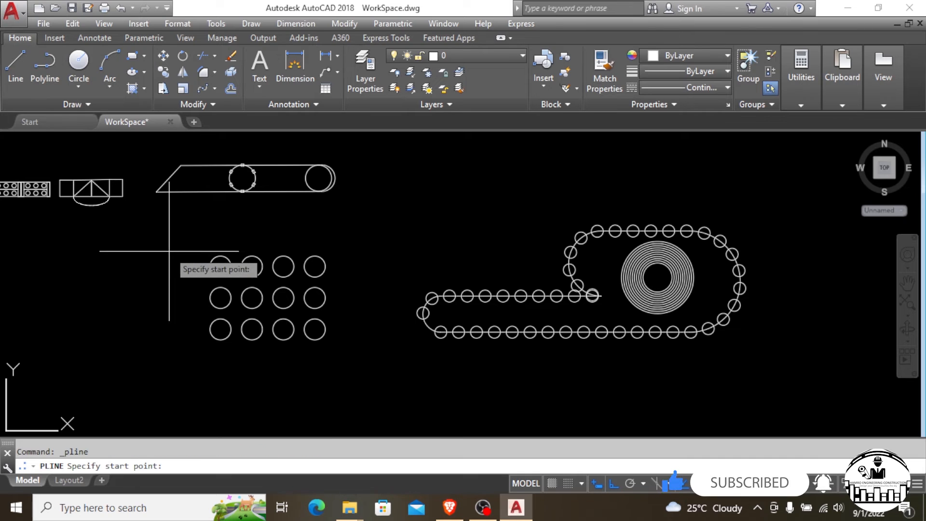
click(163, 255)
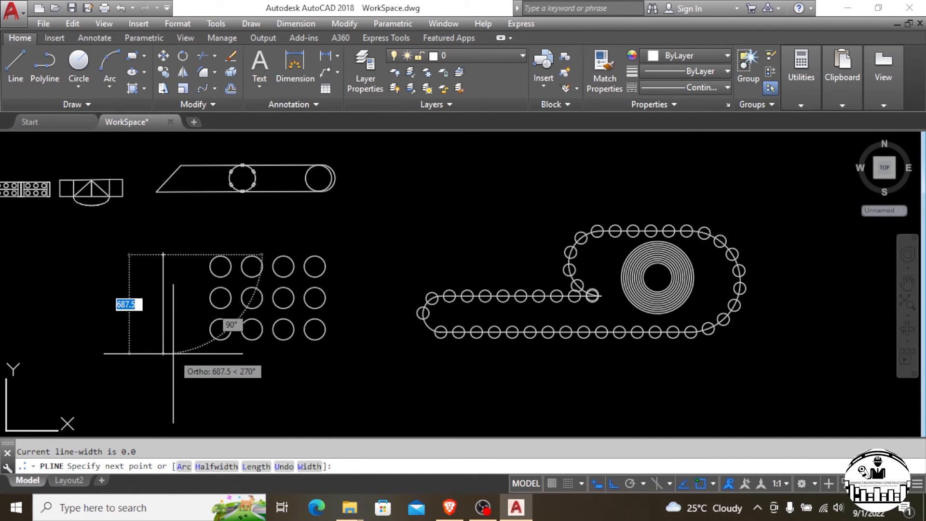
click(214, 359)
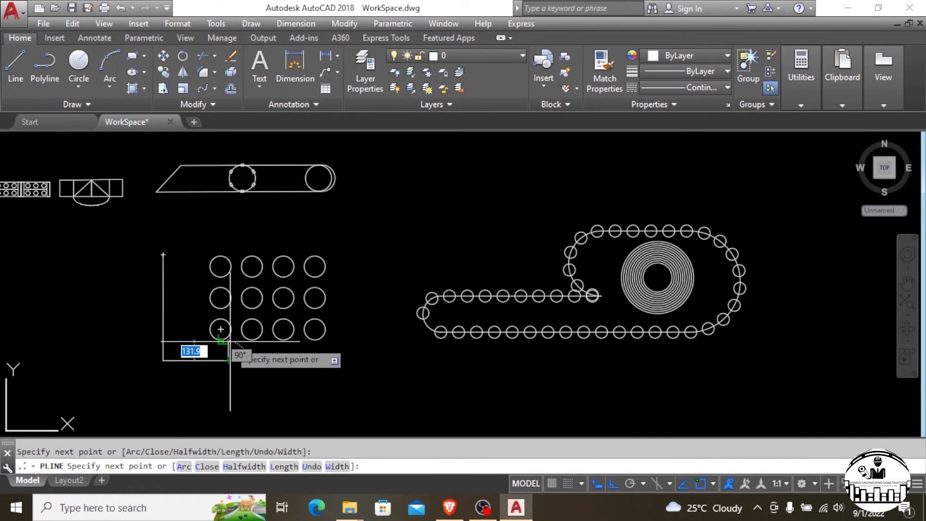
scroll(235, 339, up, 2)
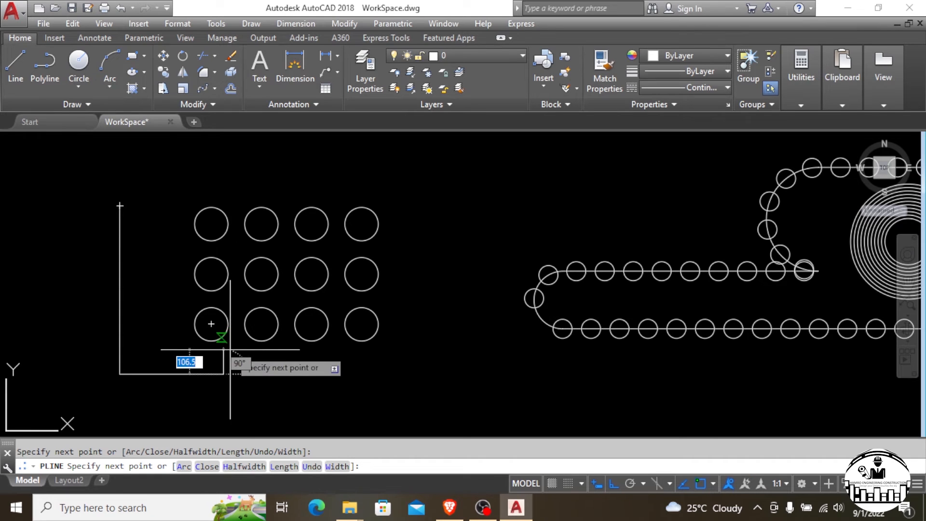
click(223, 354)
click(278, 354)
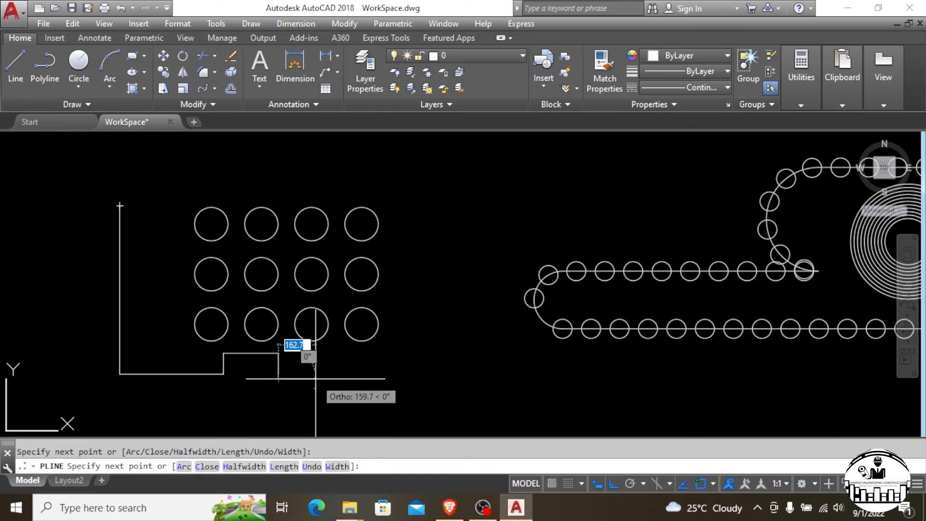
click(290, 378)
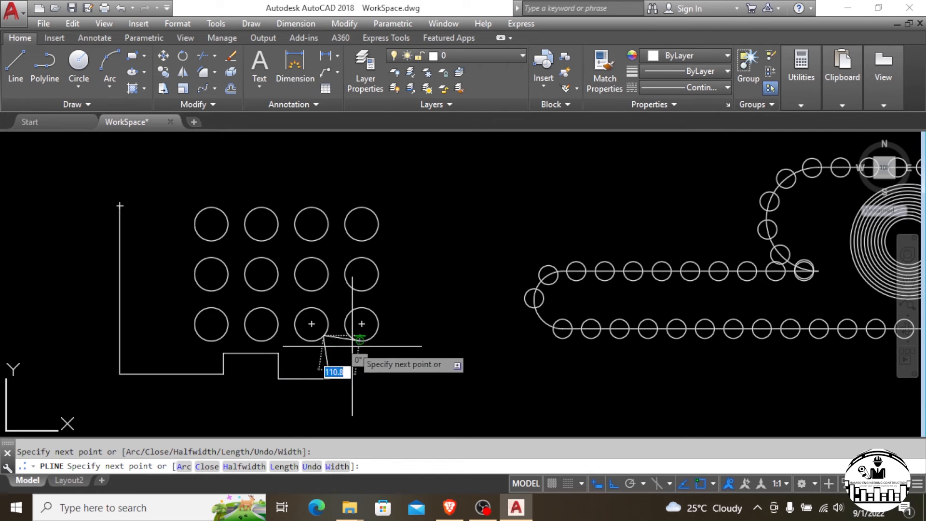
key(ctrl+z)
click(329, 353)
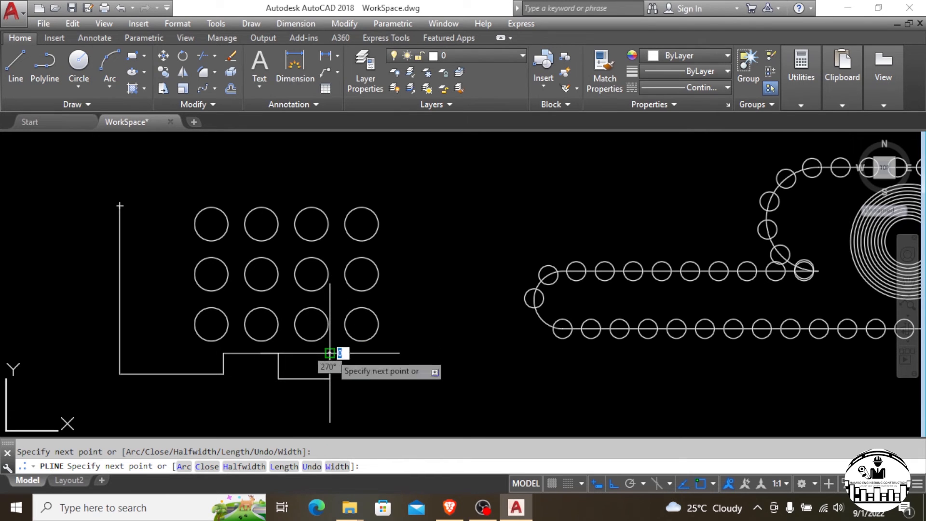
click(381, 354)
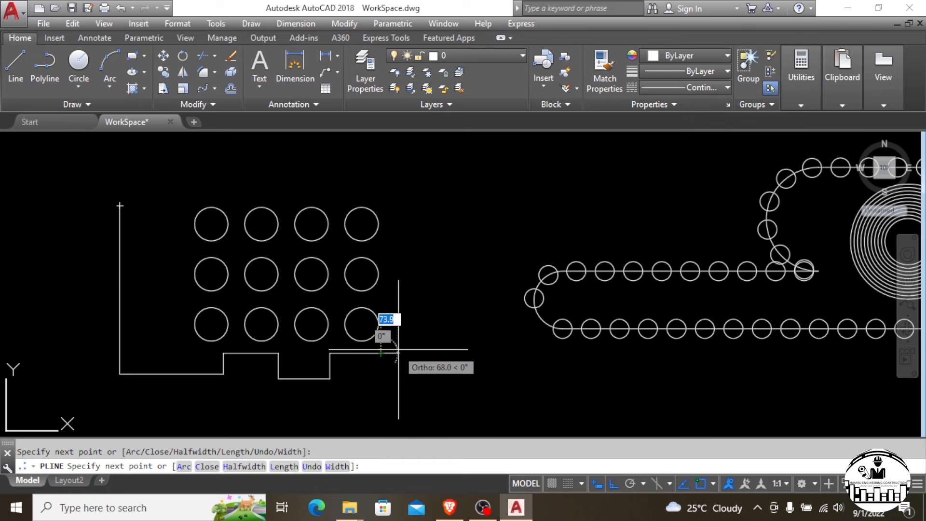
Continue the polyline up the grid's east side and back over the circles with a notched top edge, ending at the start point.
click(392, 190)
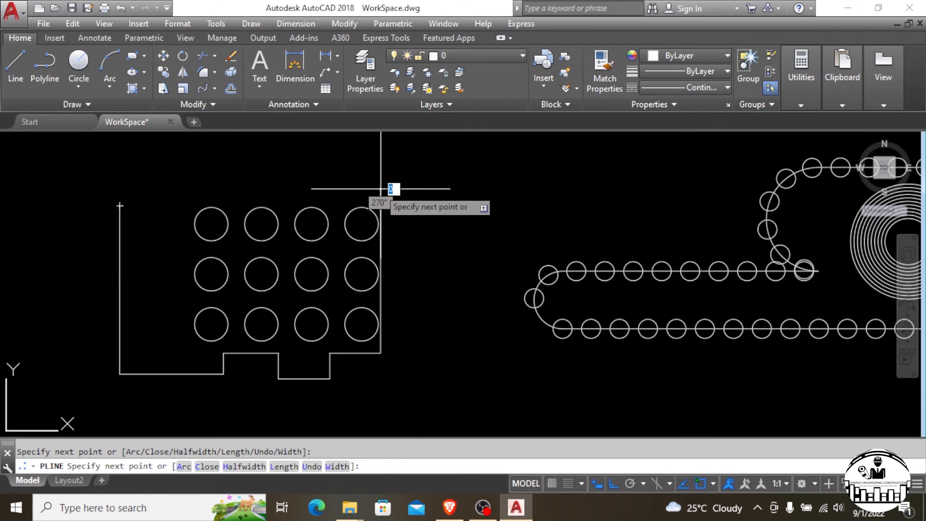
scroll(341, 207, up, 2)
click(341, 205)
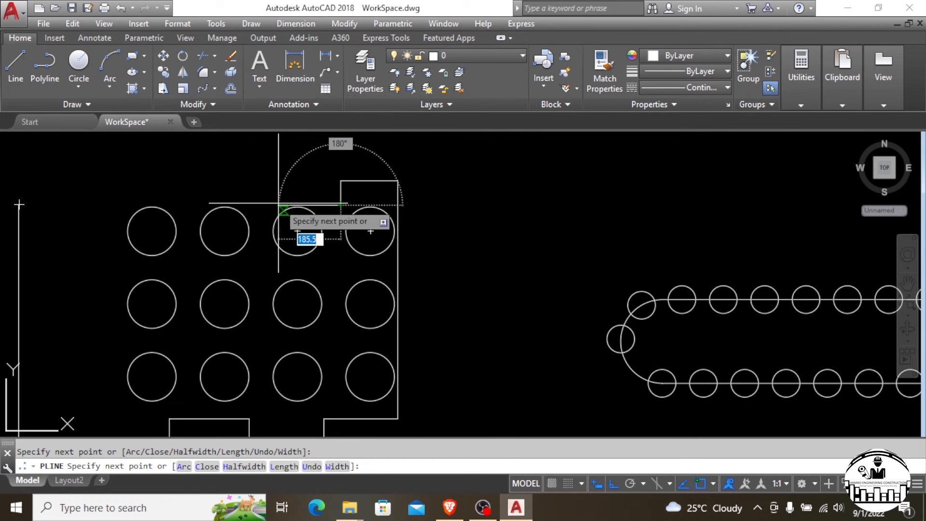
click(268, 181)
click(269, 180)
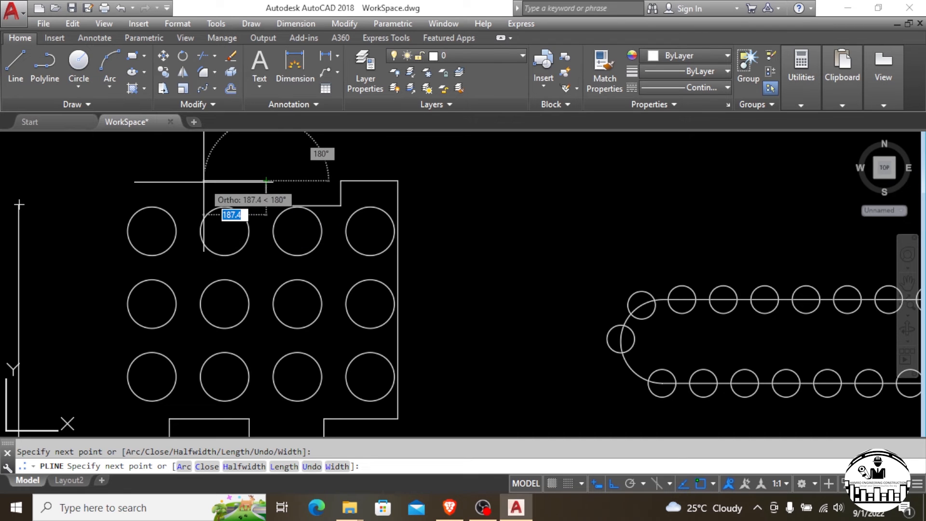
scroll(194, 203, up, 2)
click(193, 205)
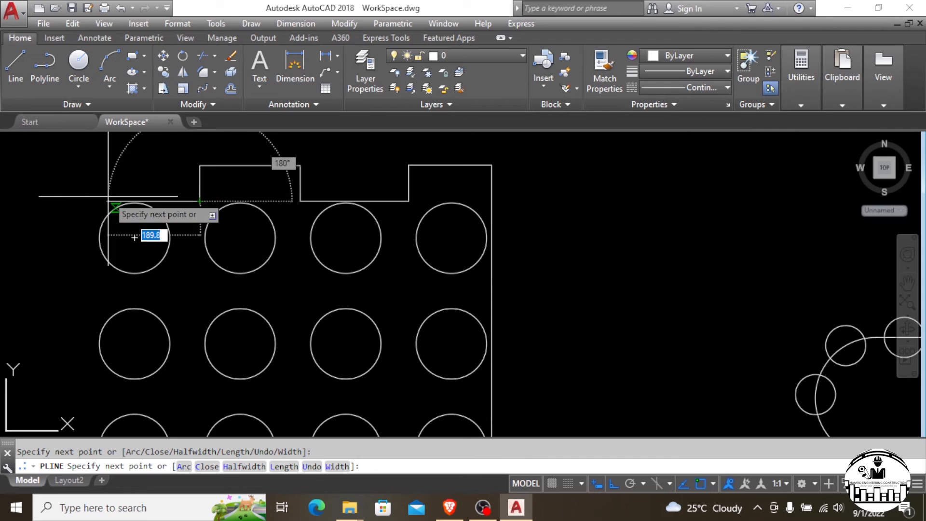
scroll(107, 198, up, 2)
click(92, 198)
scroll(257, 207, down, 4)
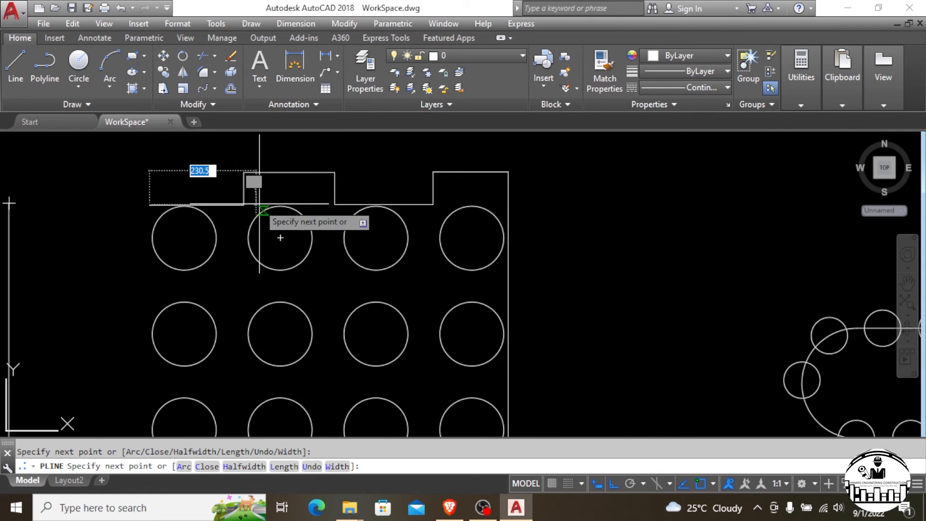
click(71, 205)
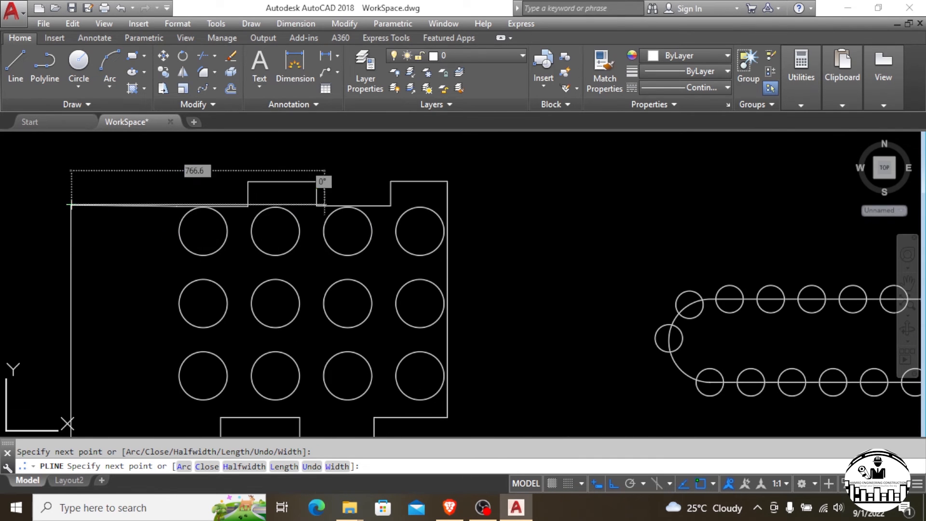
key(Escape)
Offset the notched outline around the circle grid outward at a distance of 20 units.
scroll(341, 137, down, 1)
scroll(341, 137, down, 3)
scroll(424, 145, down, 1)
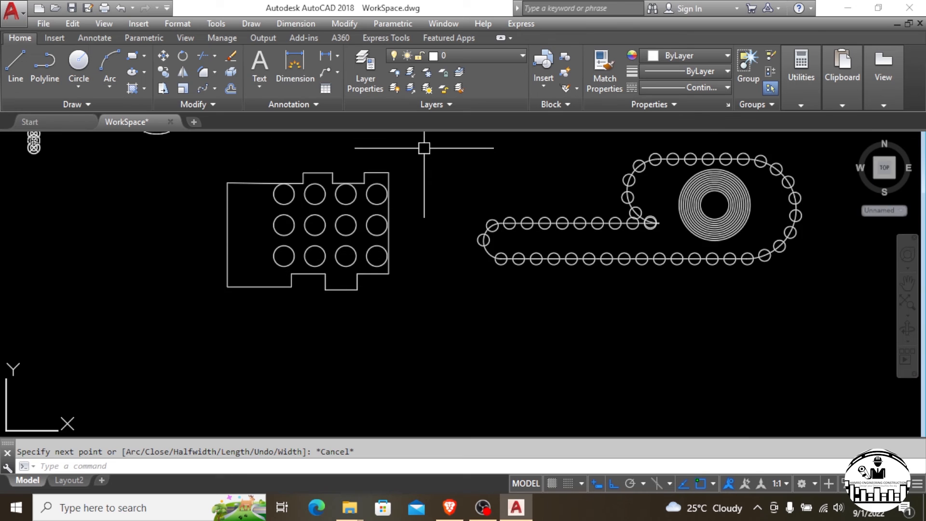
scroll(335, 181, up, 2)
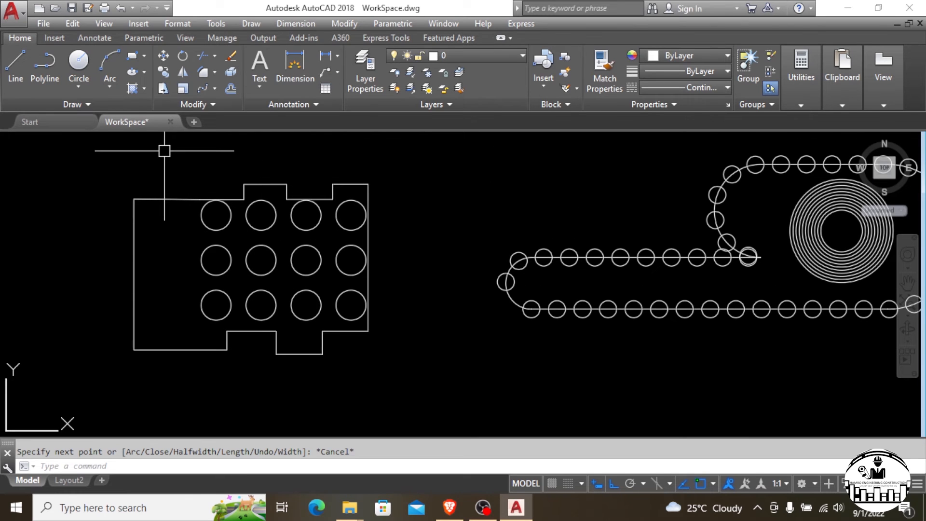
text(Og)
key(BackSpace)
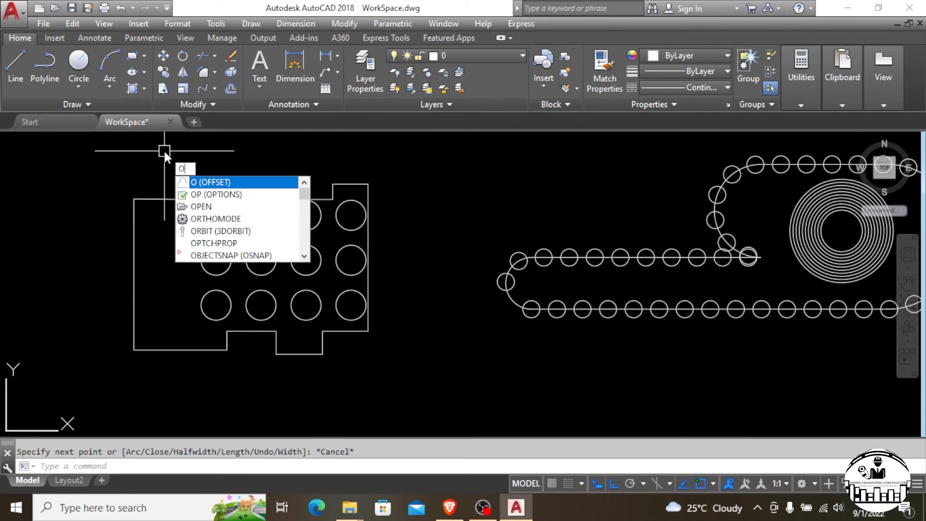
text(ff)
key(Return)
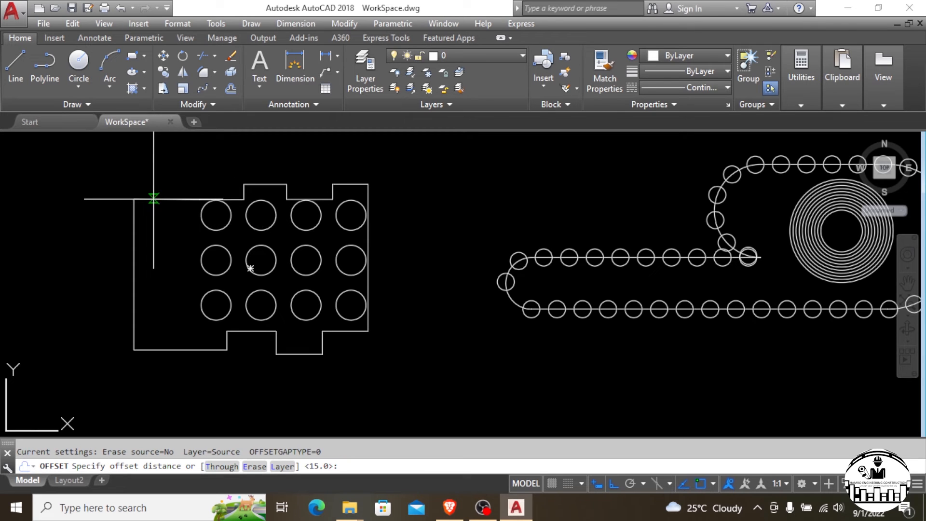
click(134, 224)
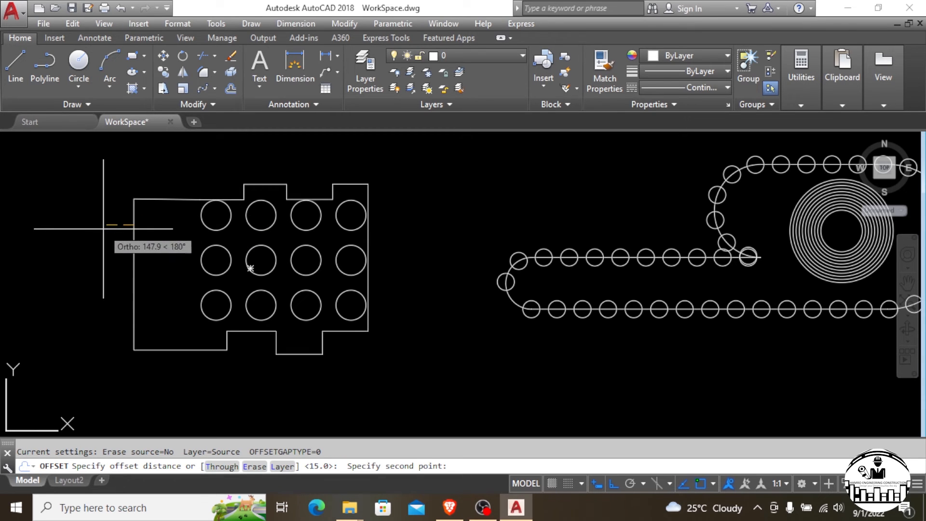
text(1)
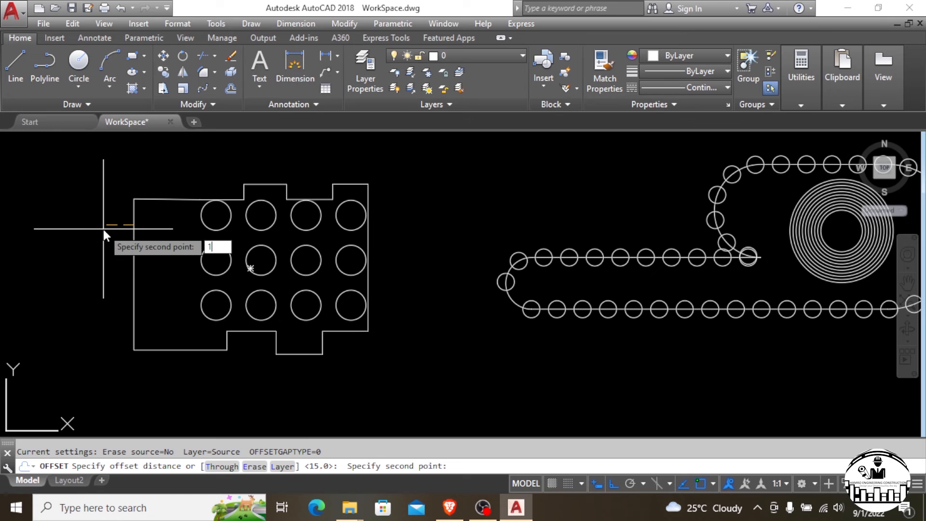
key(BackSpace)
text(20)
key(Return)
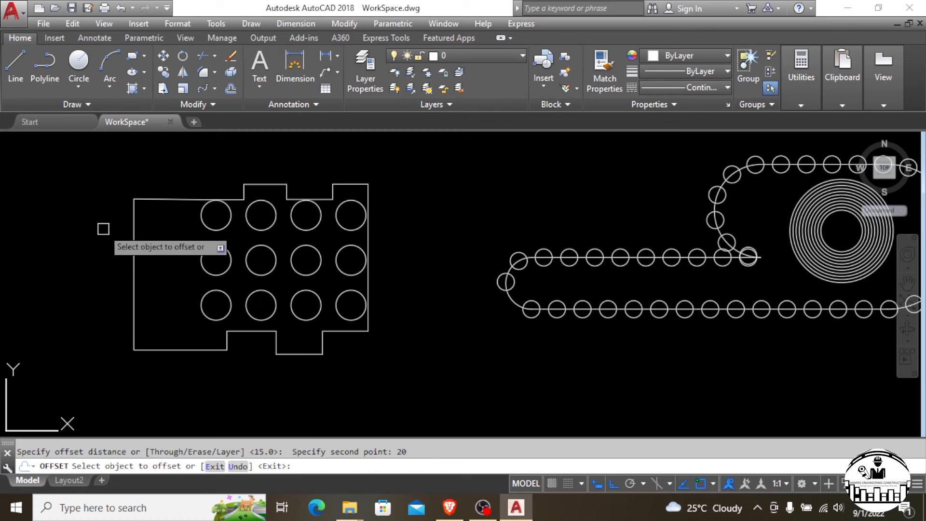
click(132, 225)
click(118, 239)
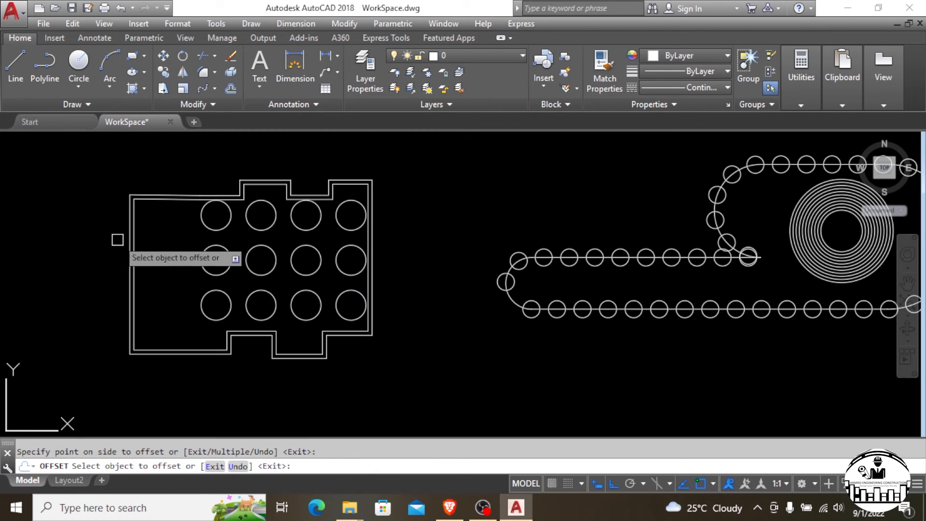
Offset the outermost notched outline outward six more times at the 20-unit distance.
click(129, 234)
click(123, 237)
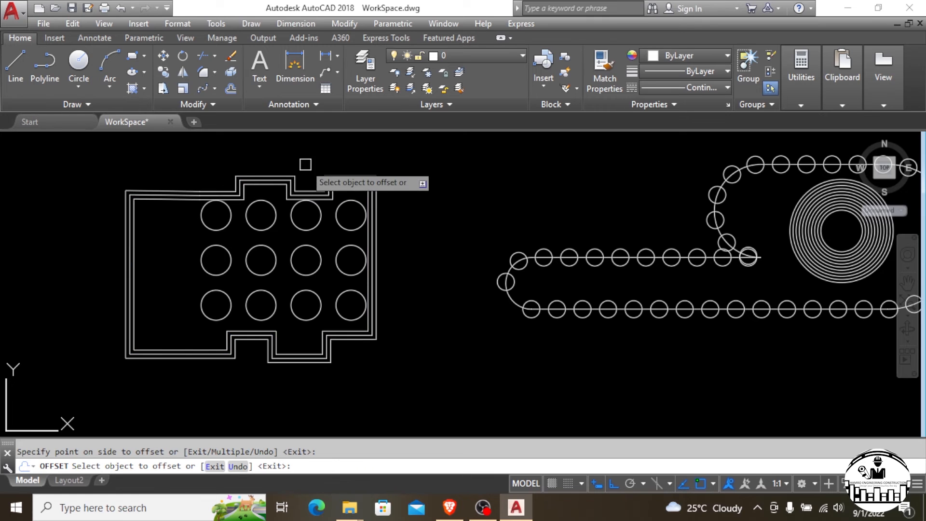
scroll(305, 164, up, 3)
scroll(280, 174, down, 2)
click(282, 179)
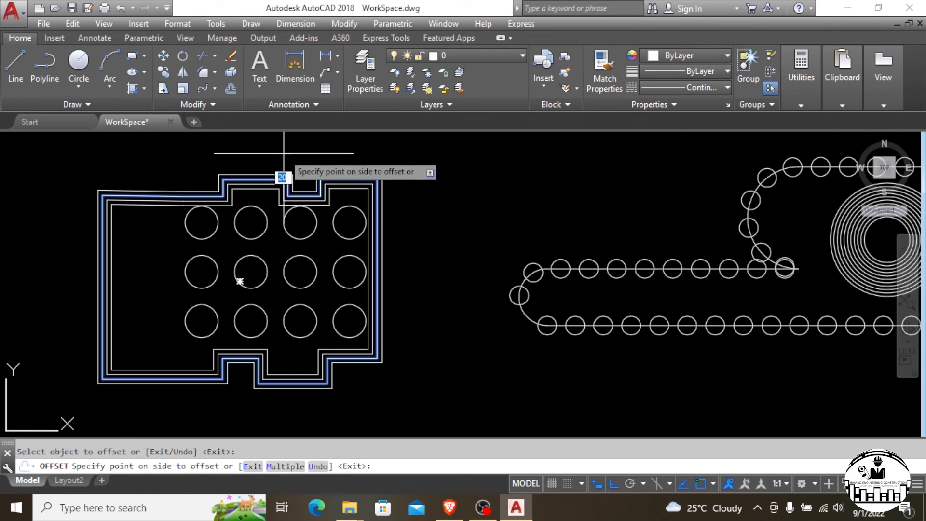
click(283, 154)
click(284, 170)
click(285, 155)
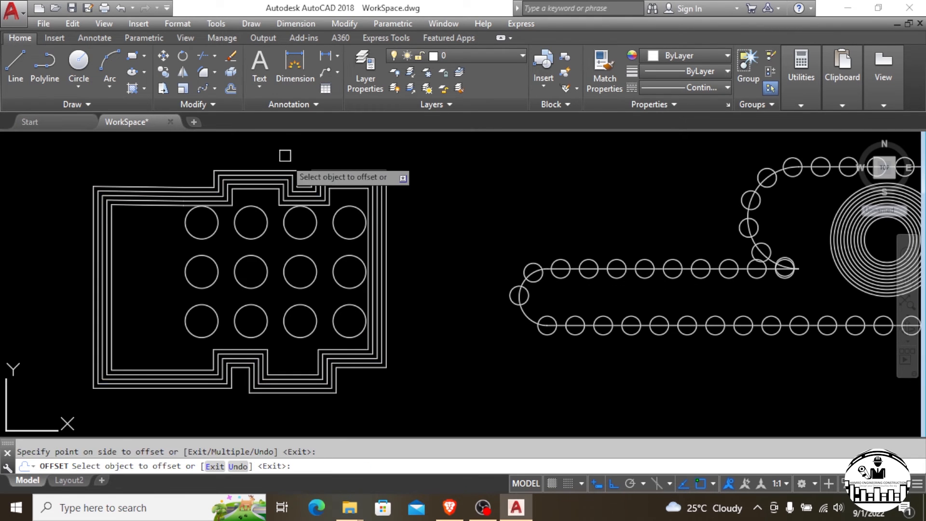
click(284, 169)
click(289, 161)
click(292, 164)
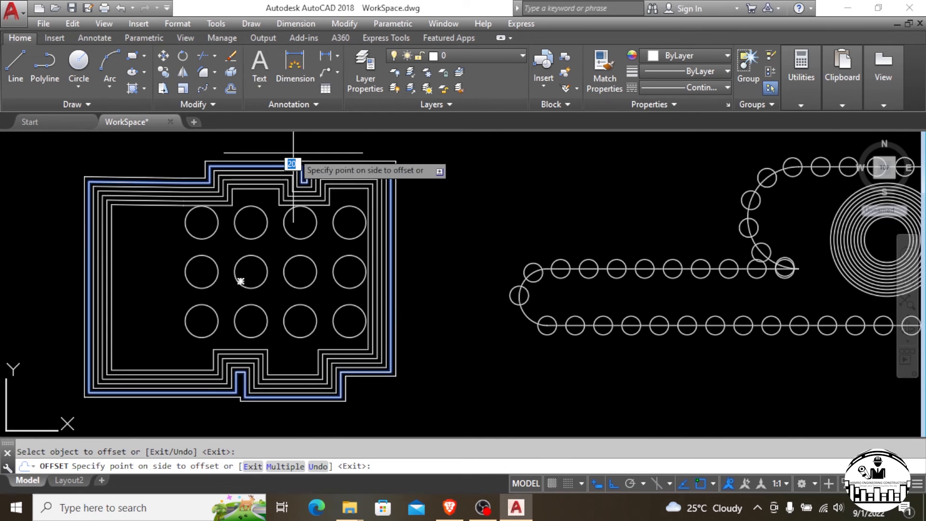
click(293, 152)
click(290, 162)
click(303, 145)
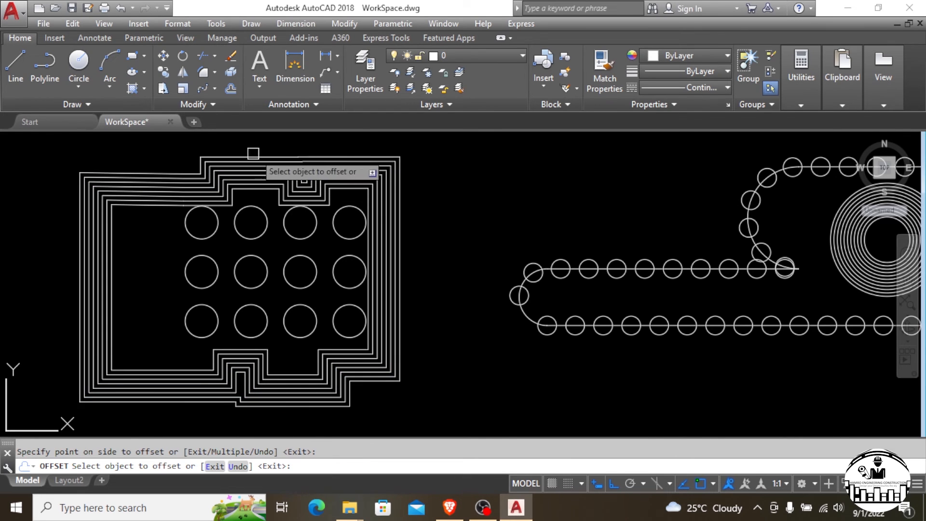
Draw a vertical line inside the innermost outline, in the empty space west of the circle grid.
scroll(253, 153, down, 2)
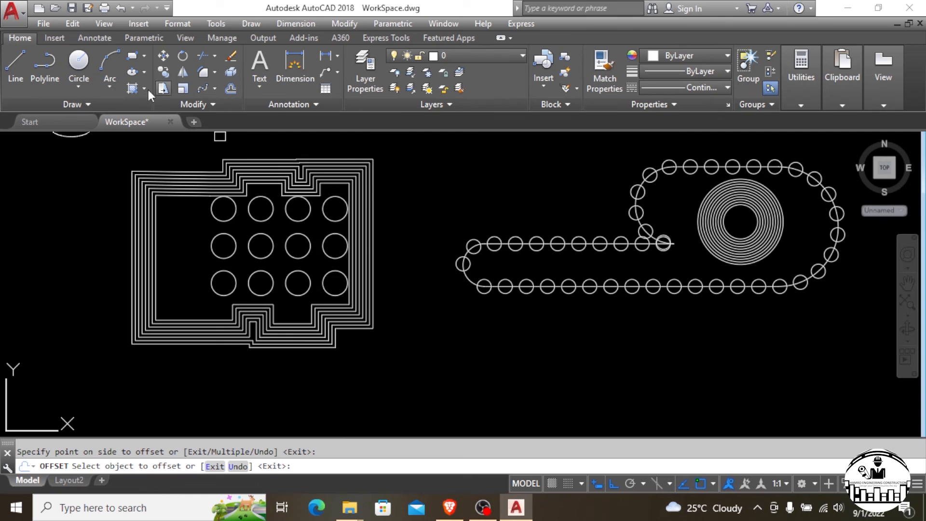
click(15, 65)
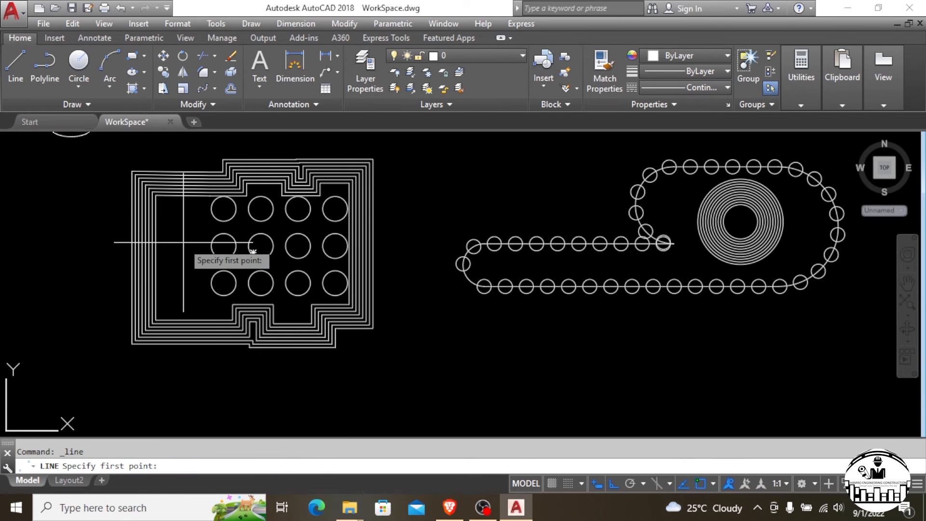
scroll(183, 242, up, 1)
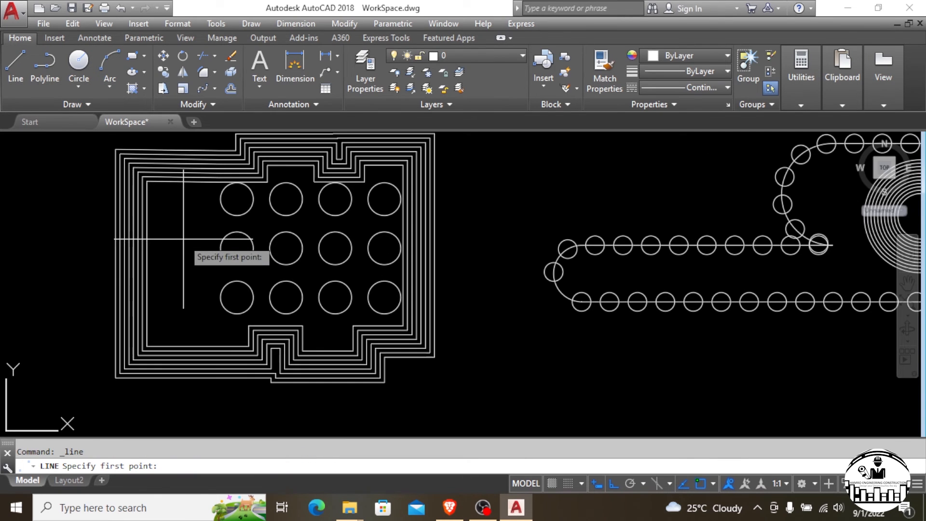
click(165, 200)
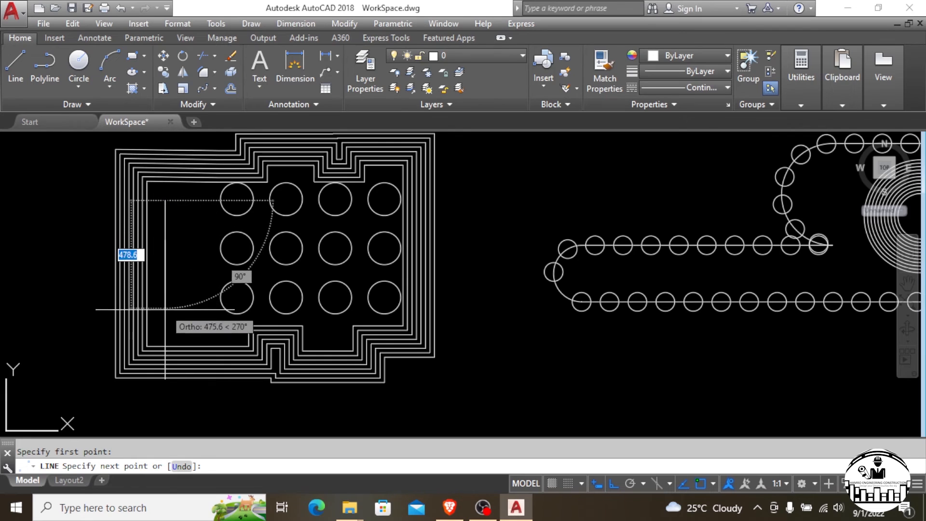
click(165, 332)
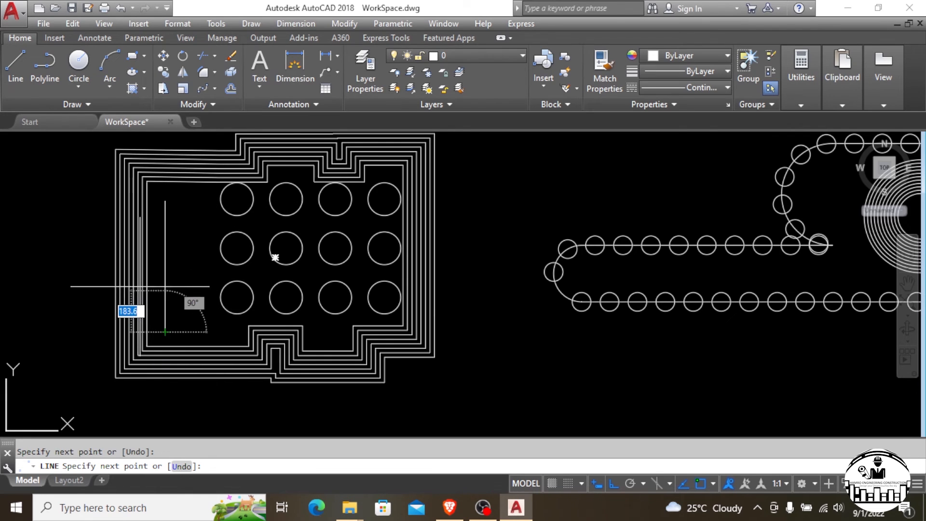
key(Return)
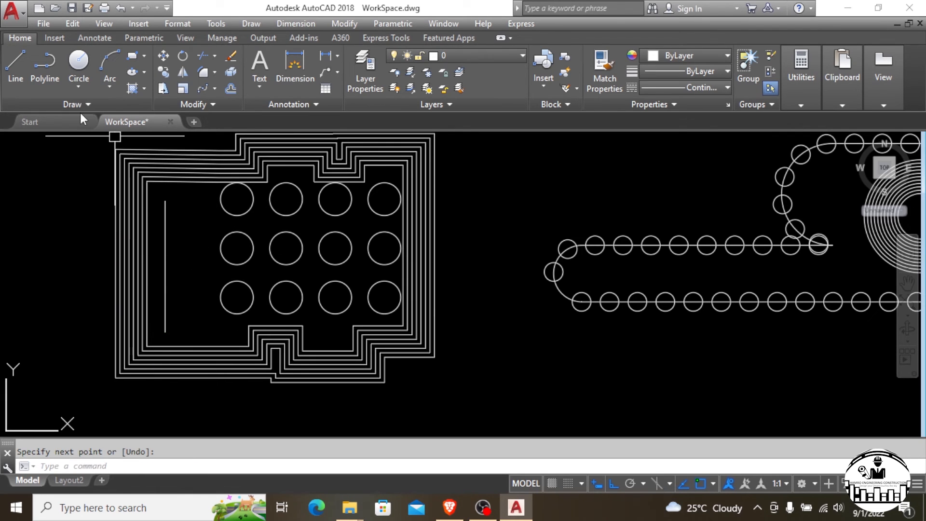
key(Escape)
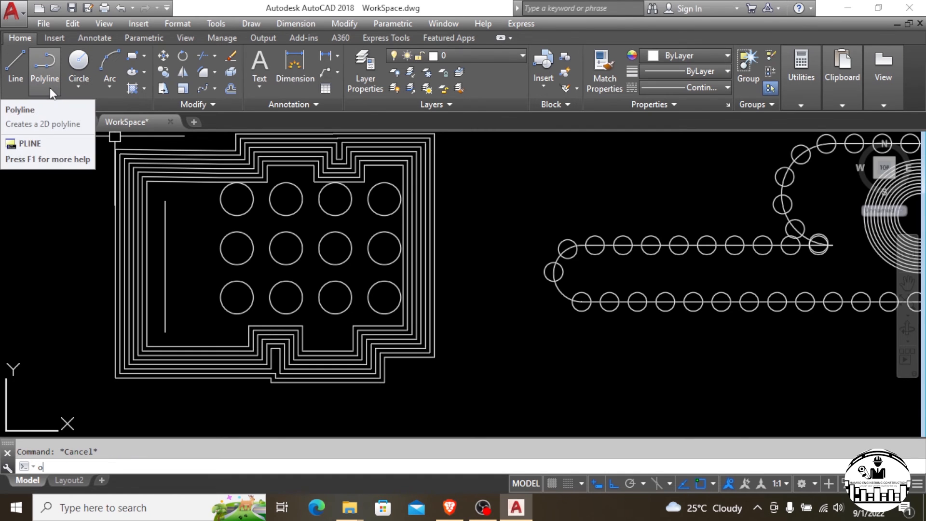
Offset the vertical line inside the innermost outline eastward toward the circle grid at a distance of 20 units.
text(of)
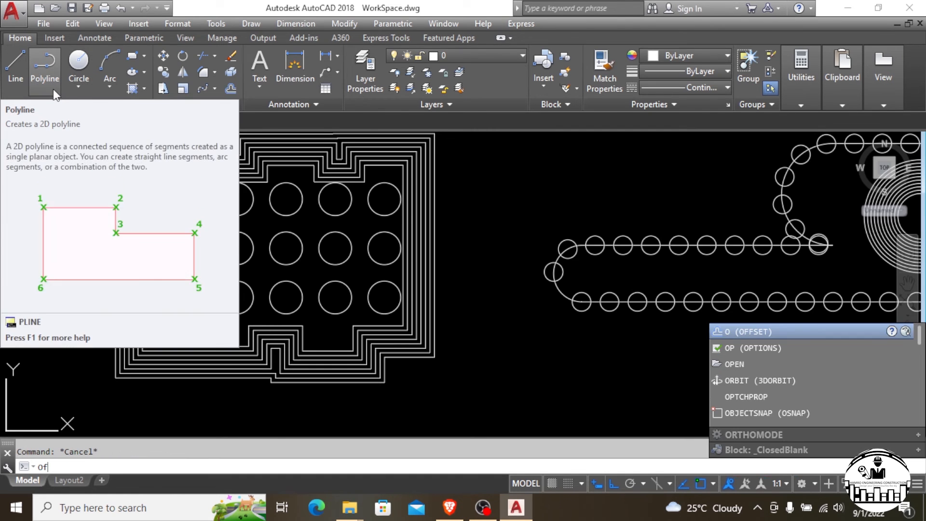
key(Escape)
text(of)
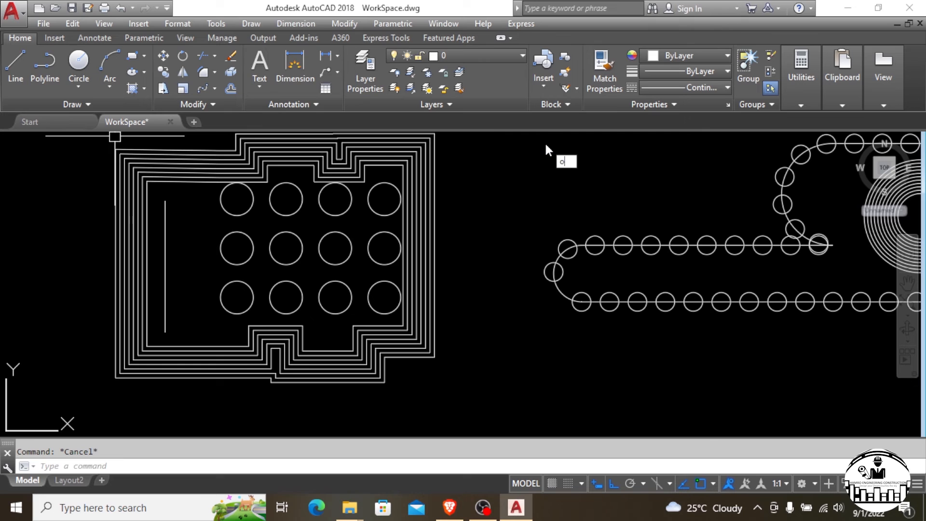
key(Return)
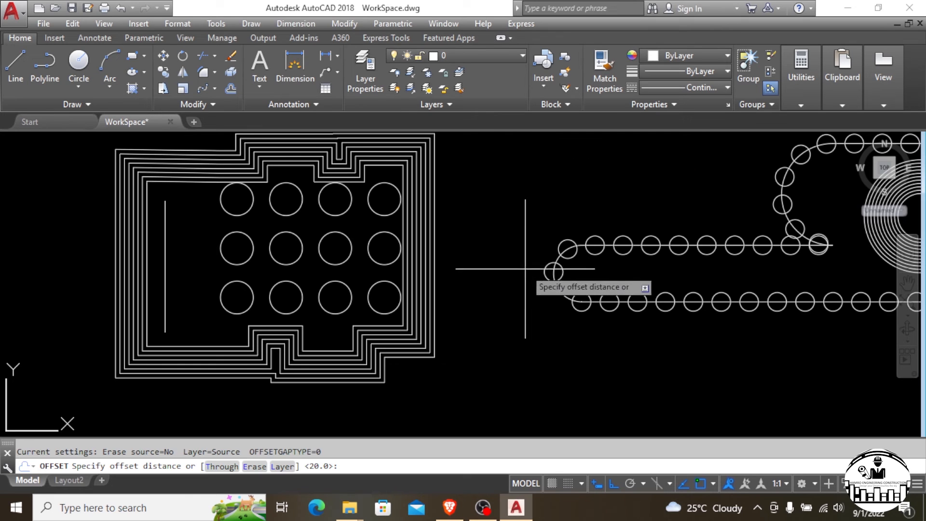
click(165, 267)
text(20)
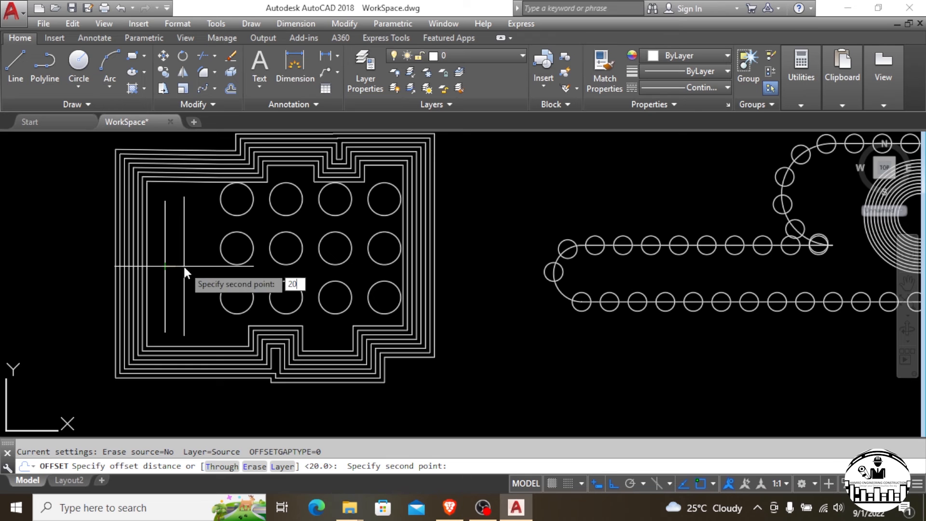
key(Return)
click(164, 263)
click(152, 261)
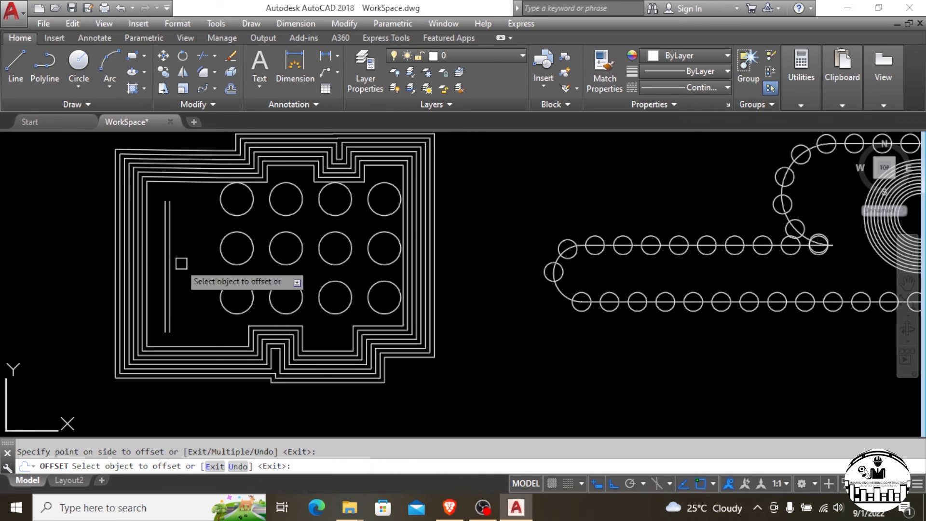
Offset the easternmost vertical line toward the circle grid seven more times at the 20-unit distance.
scroll(153, 261, up, 3)
click(162, 262)
click(179, 260)
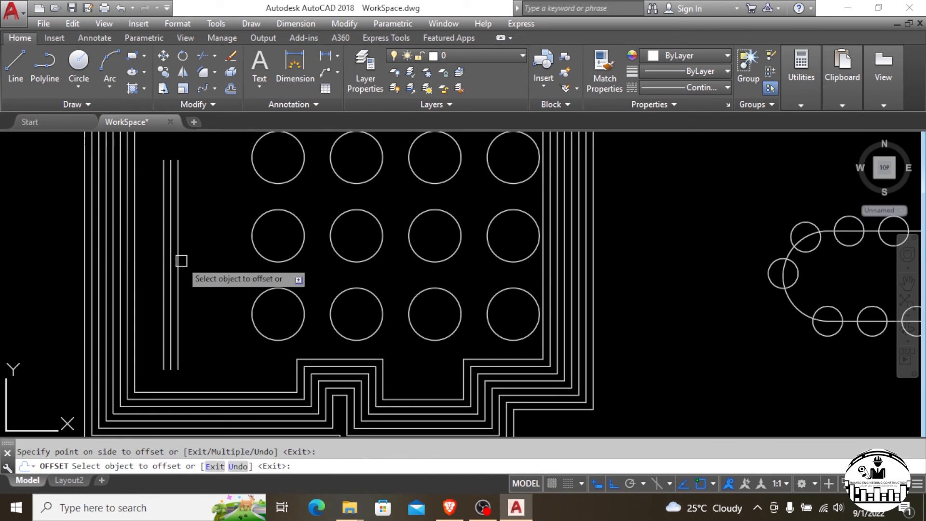
click(178, 260)
click(189, 259)
click(185, 259)
click(193, 260)
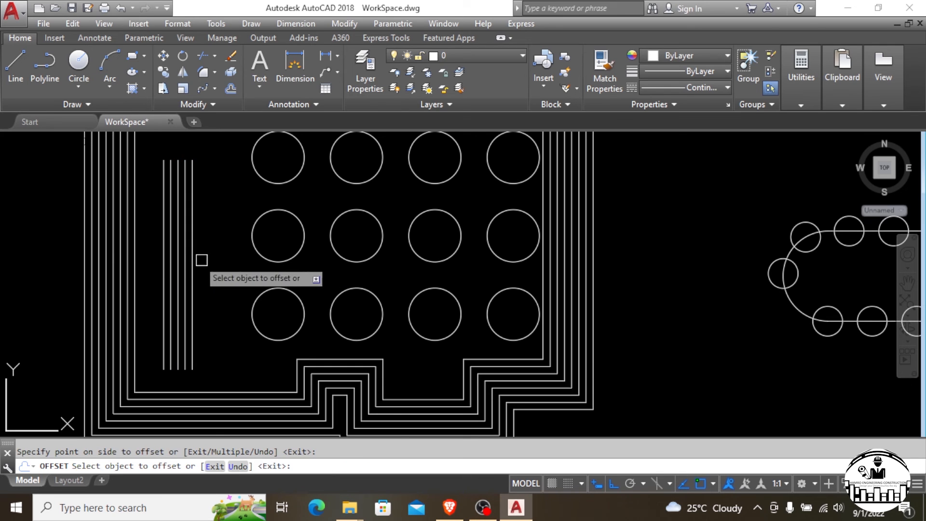
click(192, 260)
click(207, 261)
click(203, 262)
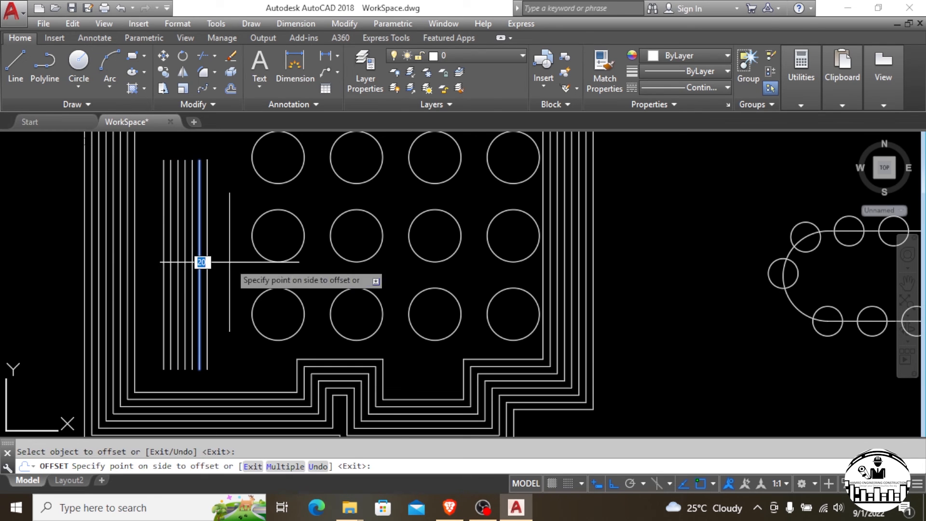
click(229, 262)
click(211, 261)
click(224, 261)
click(224, 261)
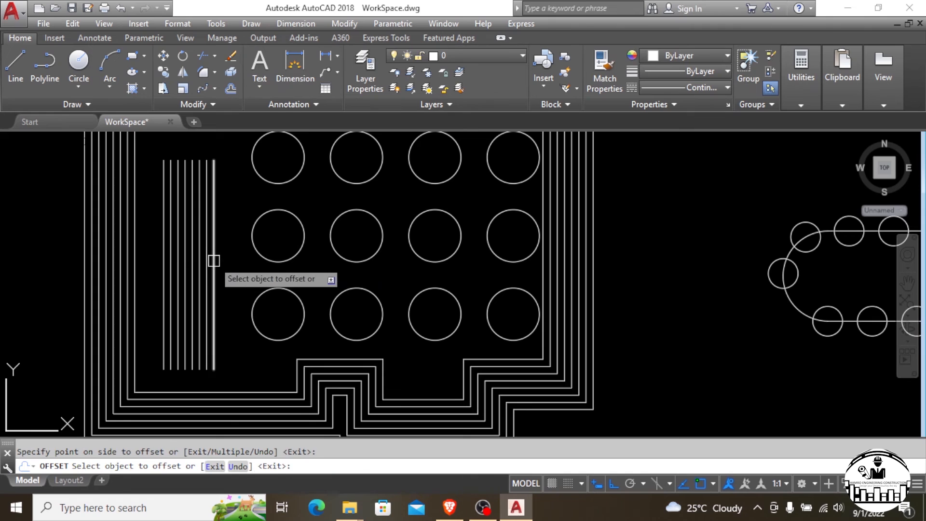
scroll(191, 254, down, 3)
scroll(162, 252, down, 1)
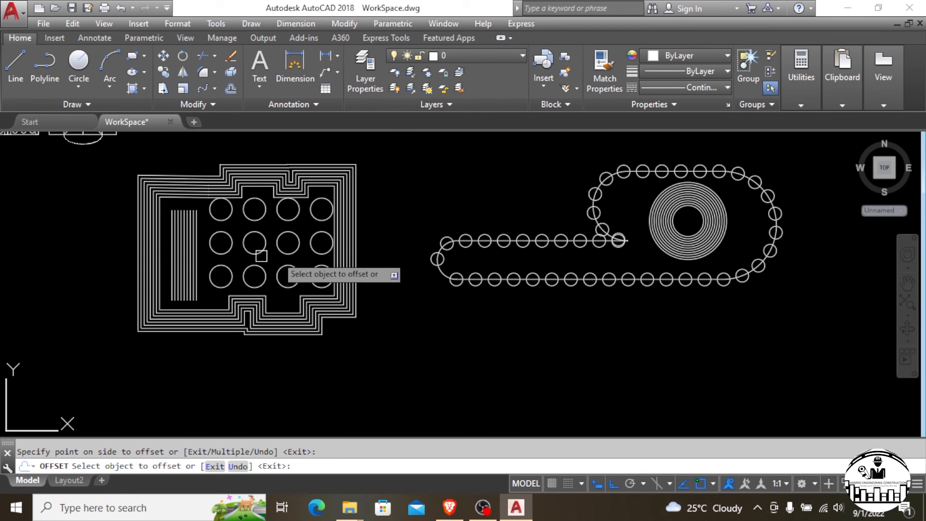
scroll(338, 303, down, 2)
scroll(441, 238, up, 2)
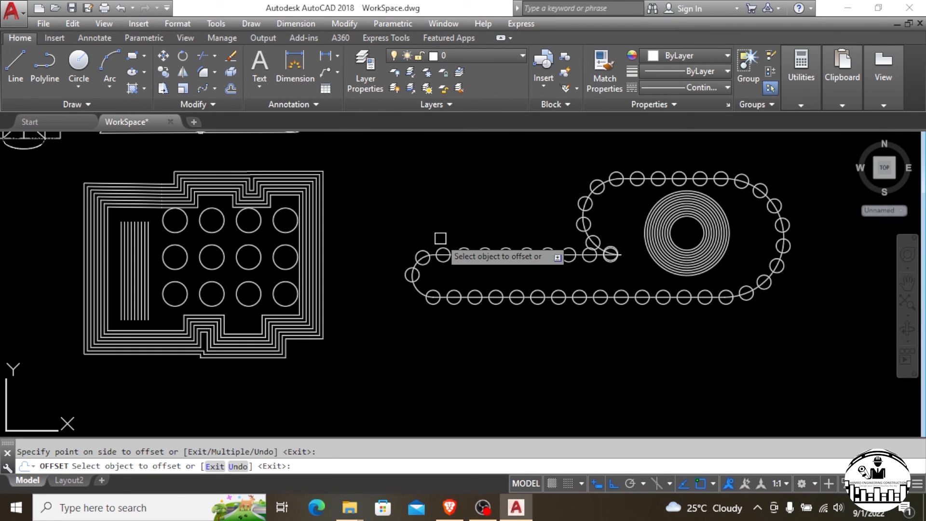
scroll(440, 238, up, 1)
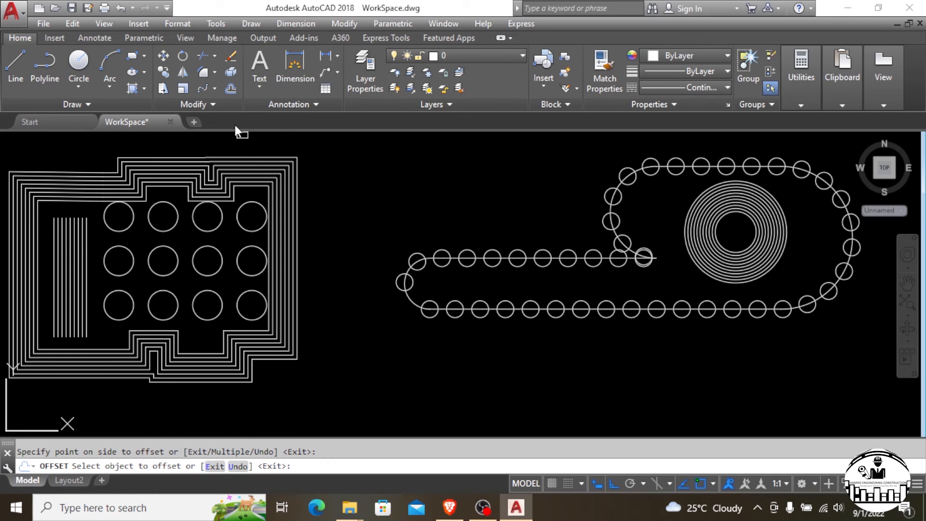
click(211, 106)
scroll(309, 238, down, 2)
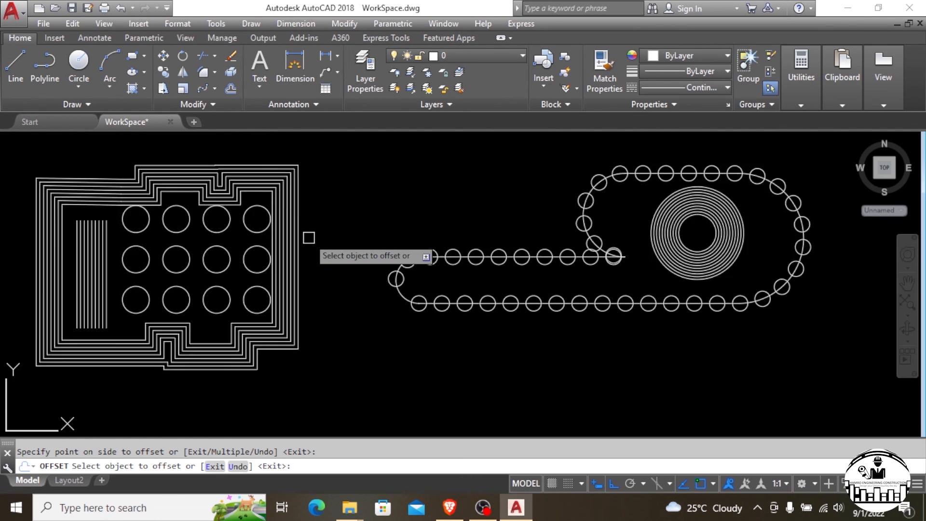
scroll(308, 238, up, 1)
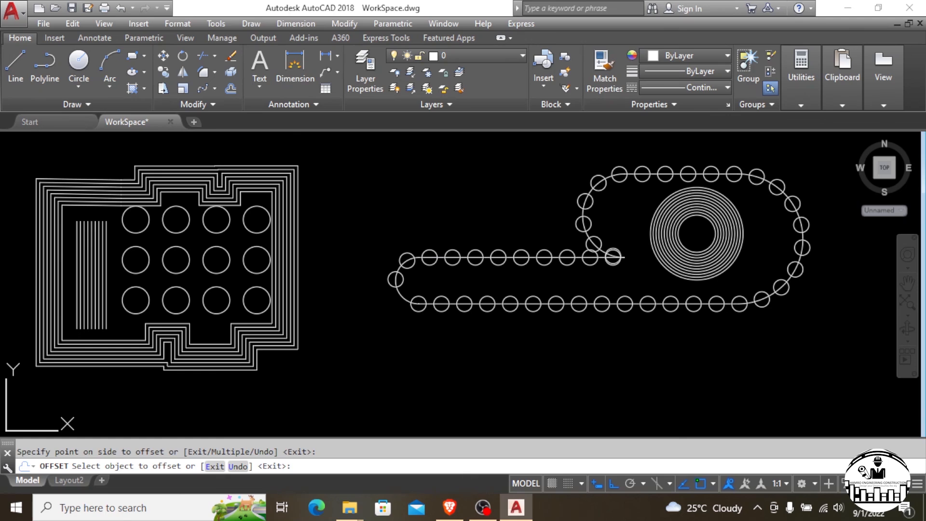
End the Offset command and quit the application.
key(Escape)
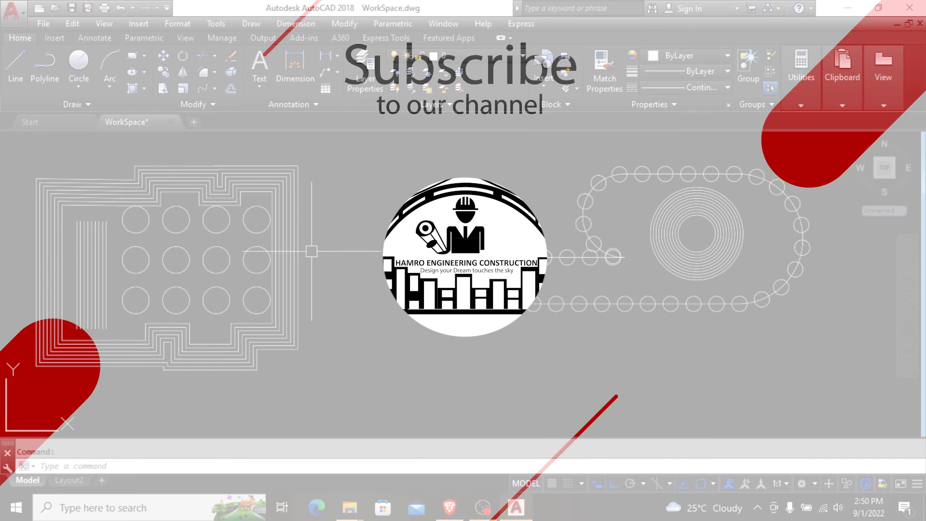
click(909, 8)
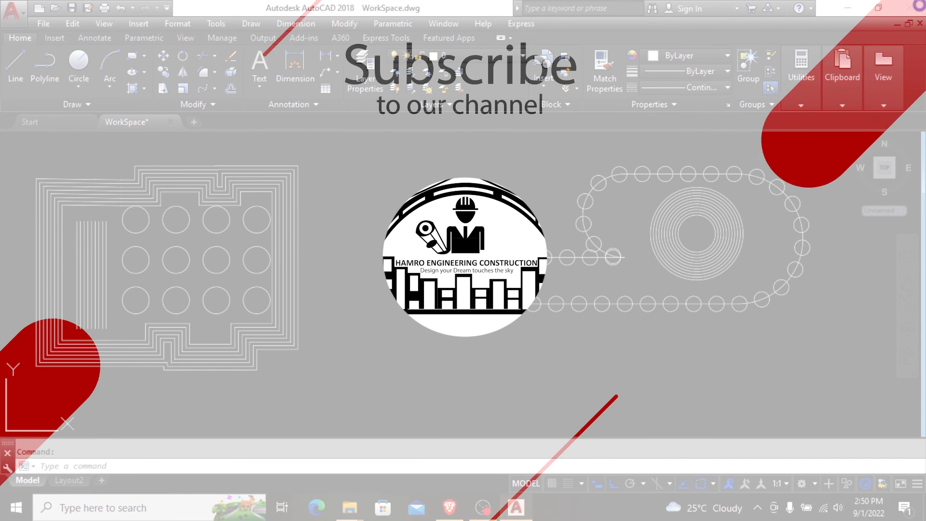
click(477, 282)
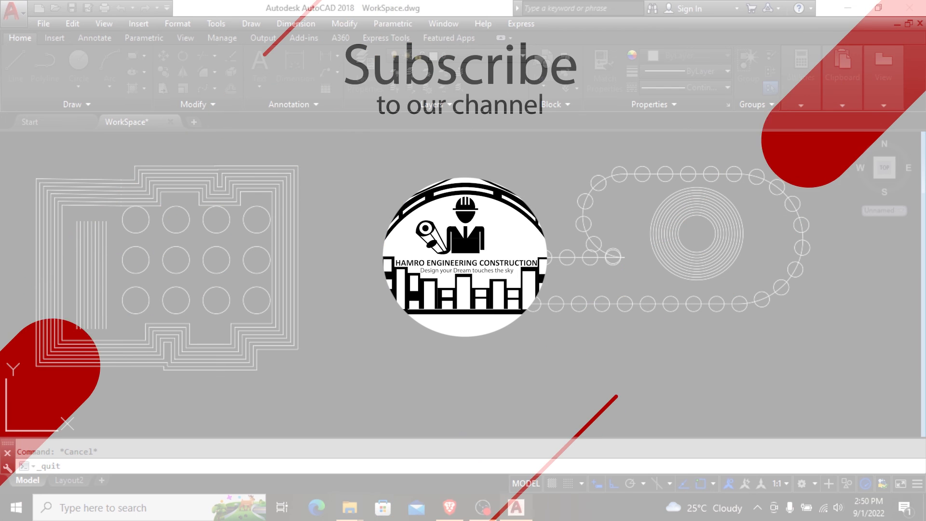